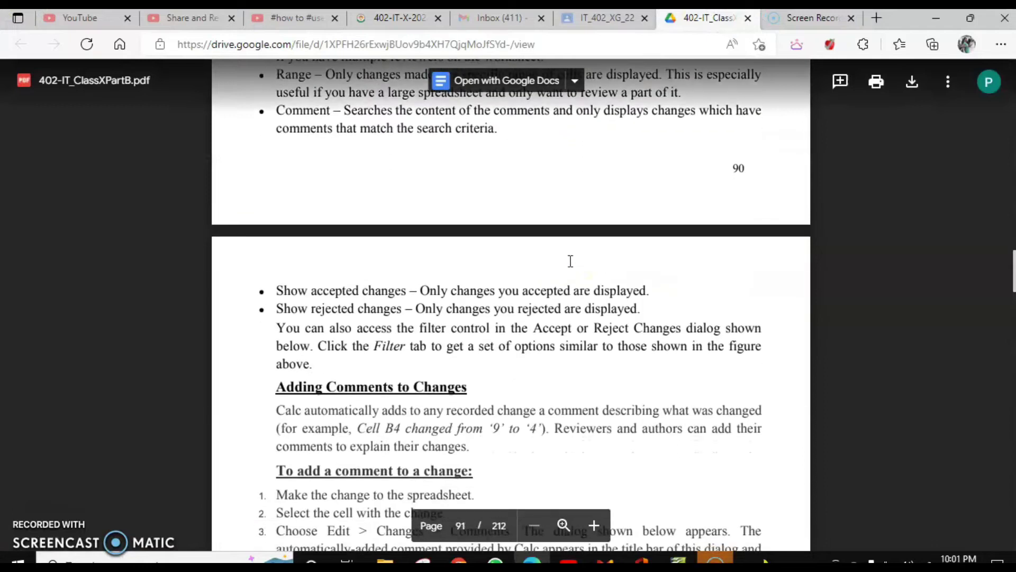
# - Read the guide's 'Adding Comments to Changes' section, then switch to ORIGINAL.ods in Calc
pyautogui.scroll(2, 262, 268)
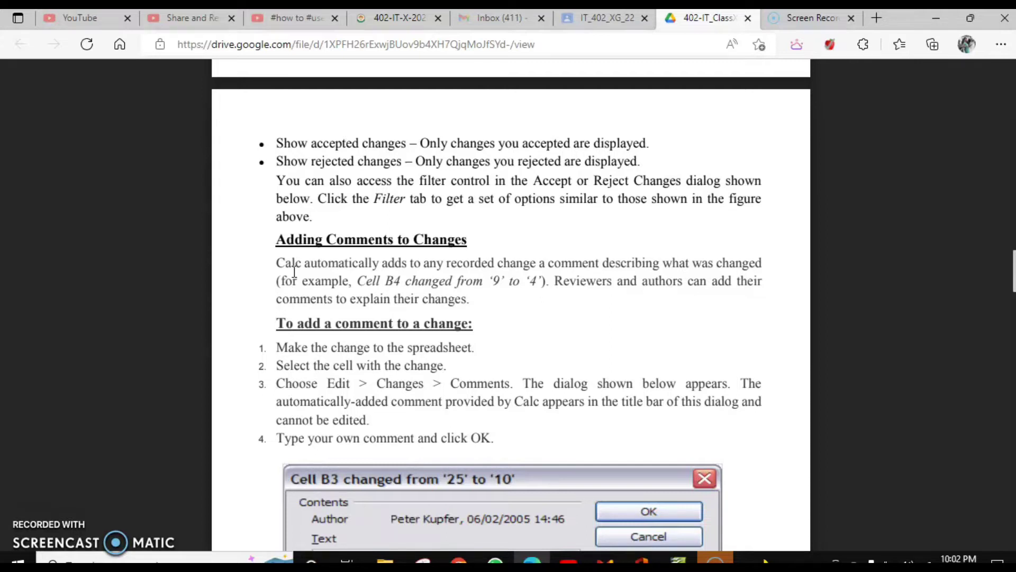
pyautogui.hotkey('alt', 'Tab')
pyautogui.moveTo(213, 202)
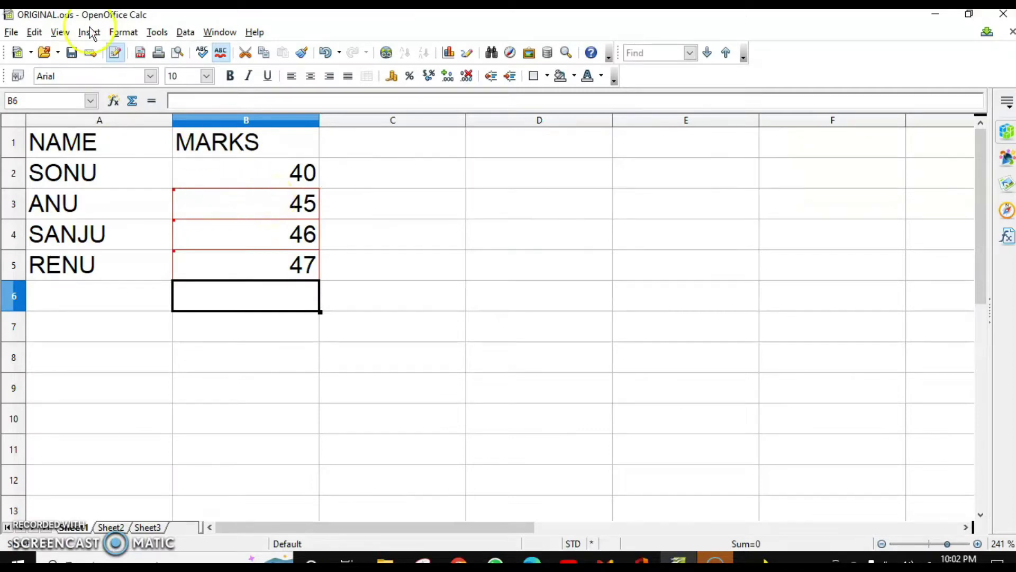
# - Add a comment reading 40+5=45 to ANU's changed mark in B3
pyautogui.click(34, 32)
pyautogui.moveTo(66, 205)
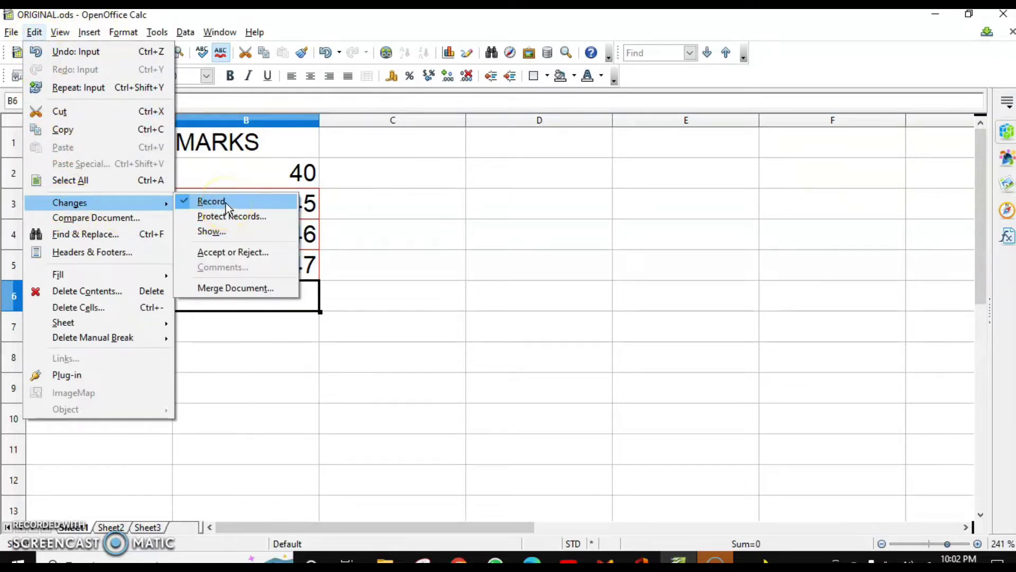
pyautogui.click(254, 203)
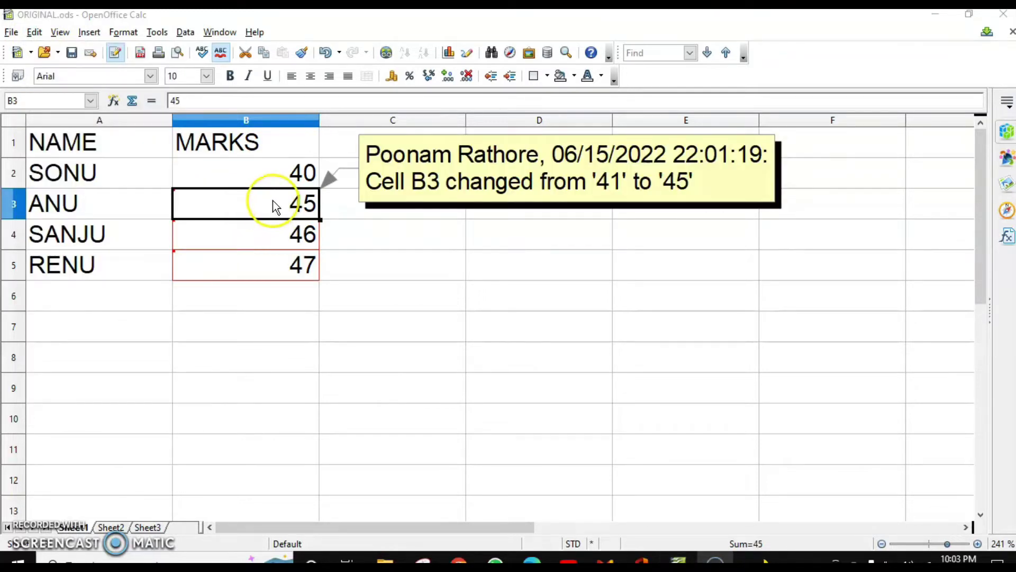
pyautogui.rightClick(273, 201)
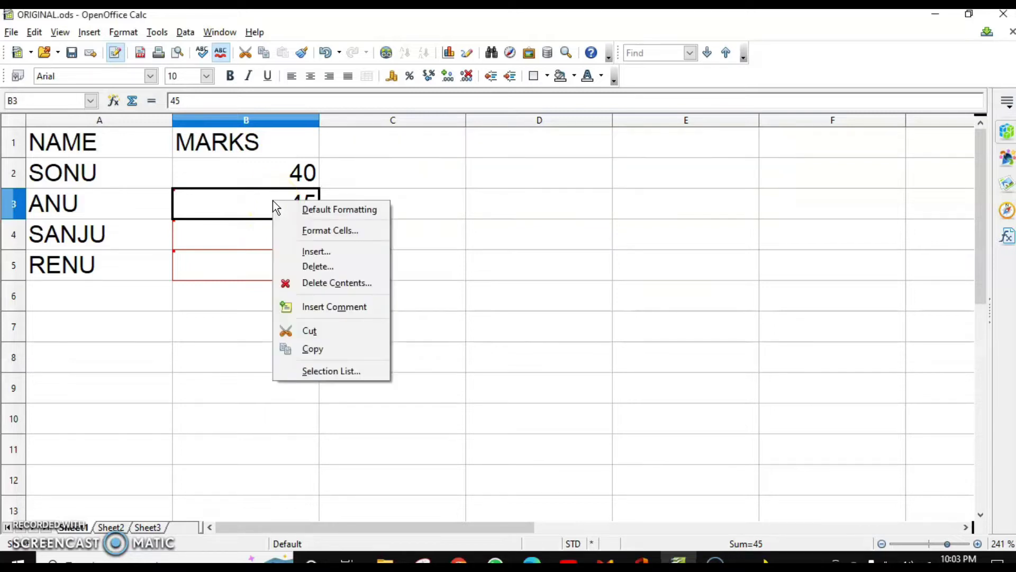
pyautogui.click(320, 309)
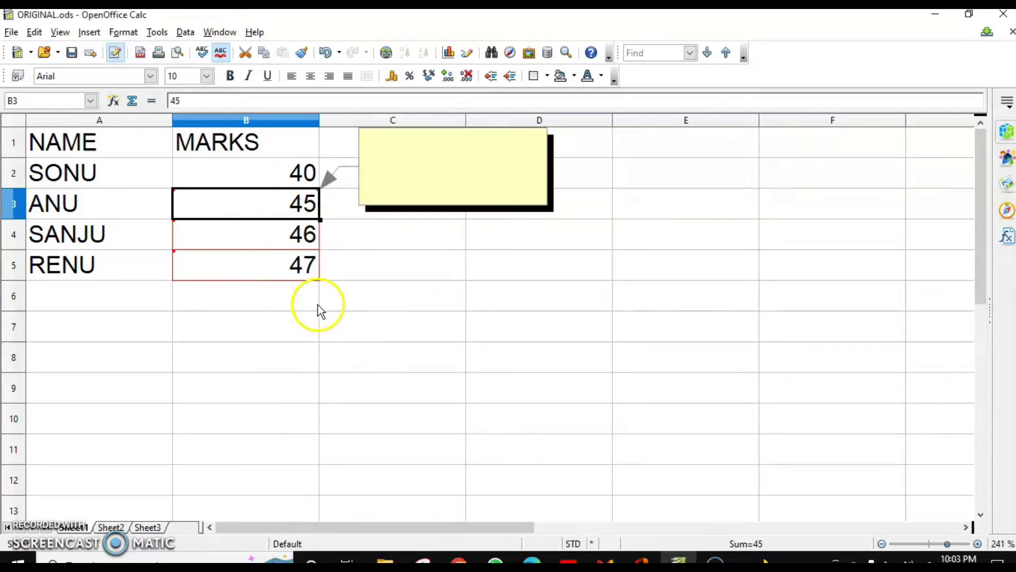
pyautogui.write('40+5=45')
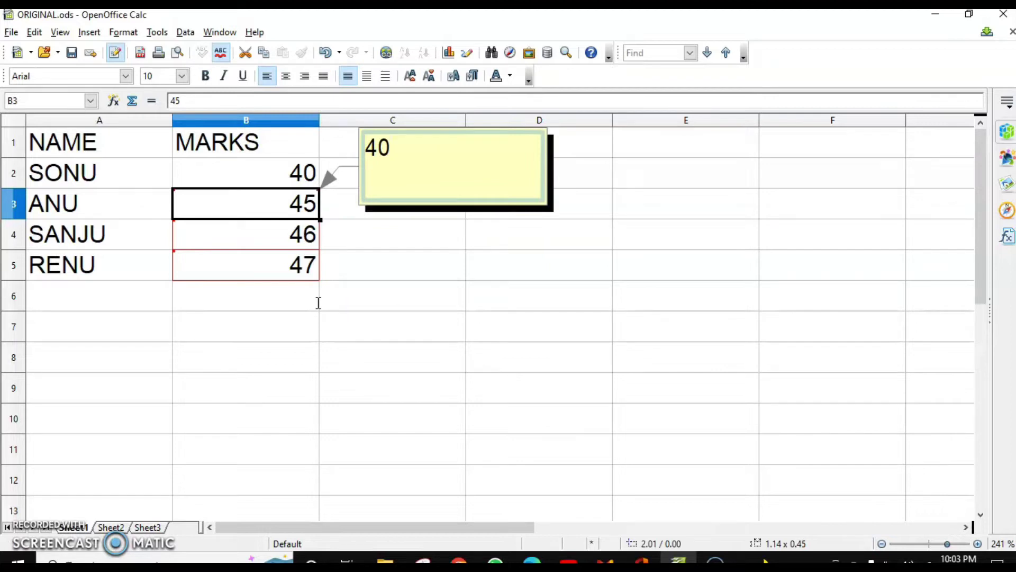
# - Format the comment text bold at size 9 with a new font colour
pyautogui.click(454, 150)
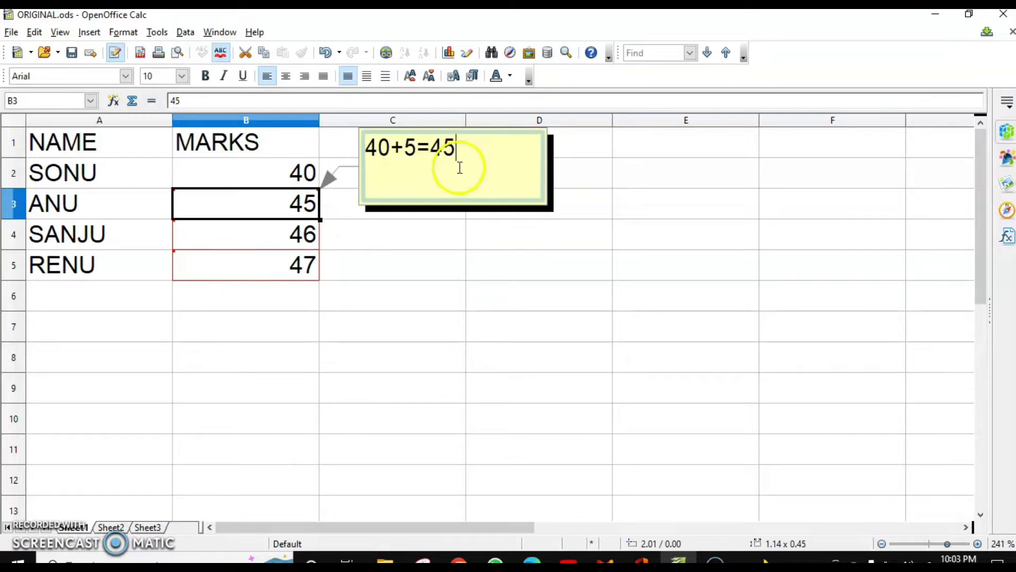
pyautogui.moveTo(454, 151); pyautogui.dragTo(364, 146)
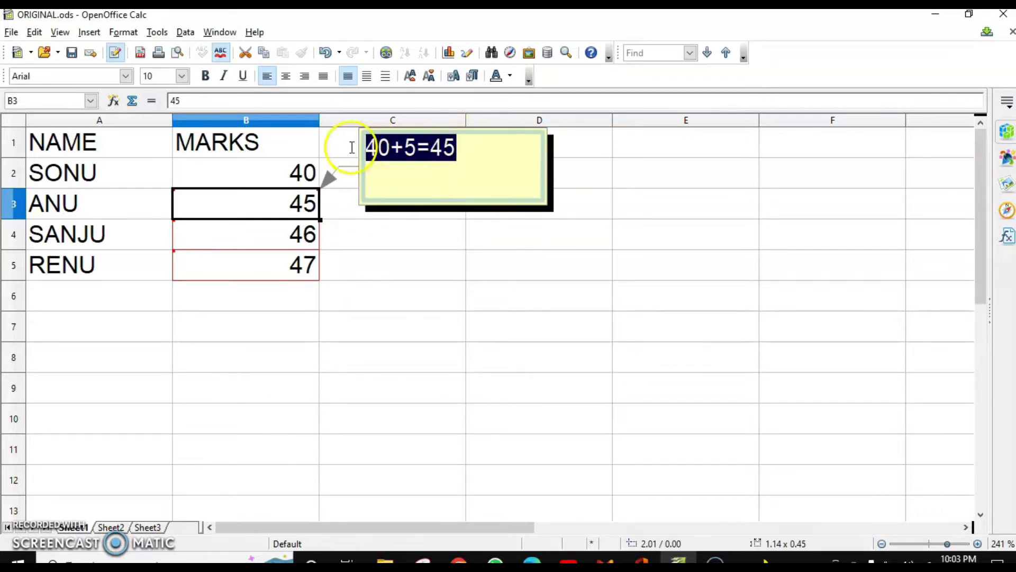
pyautogui.click(202, 79)
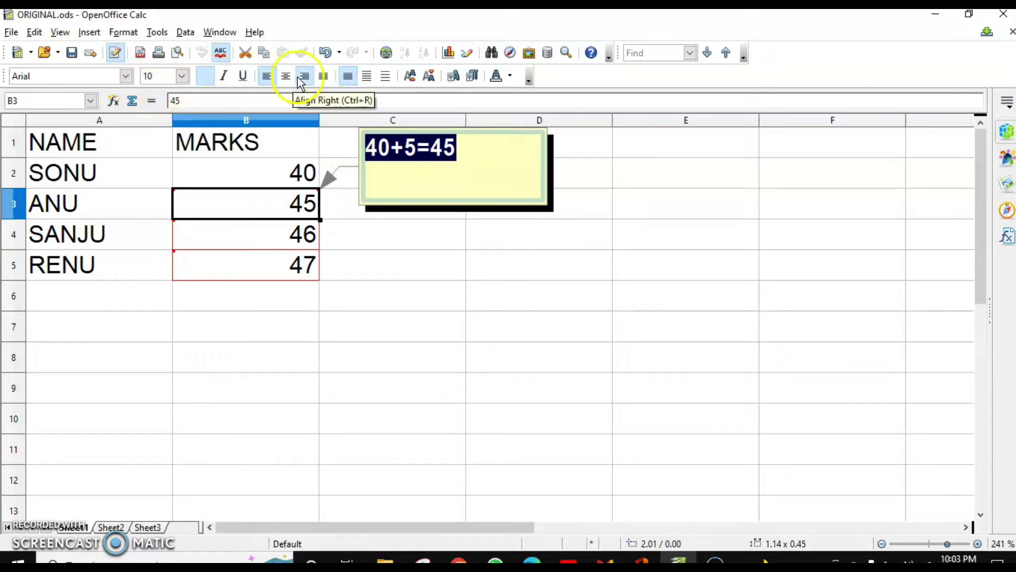
pyautogui.click(188, 80)
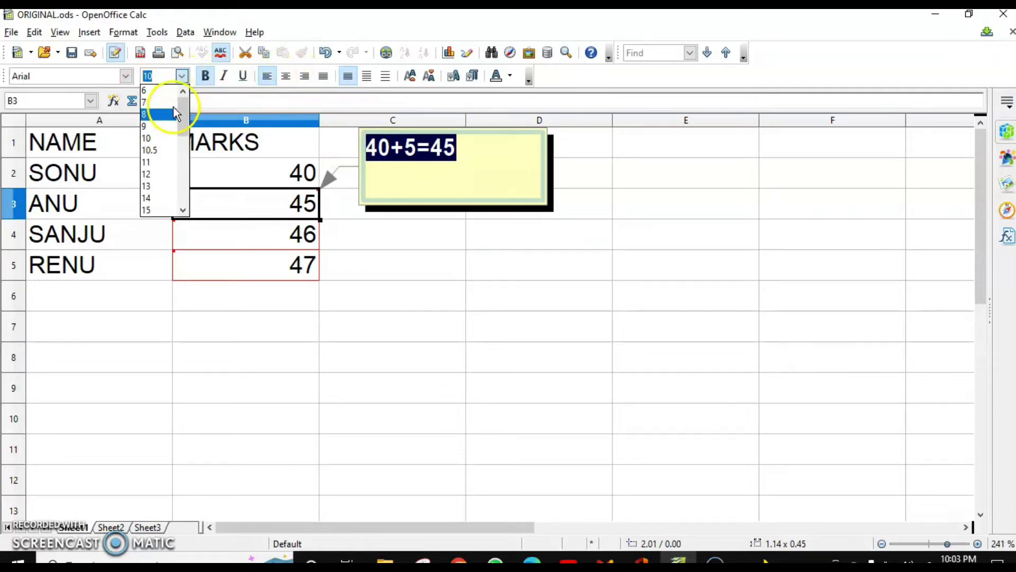
pyautogui.click(159, 123)
pyautogui.click(510, 75)
pyautogui.click(571, 159)
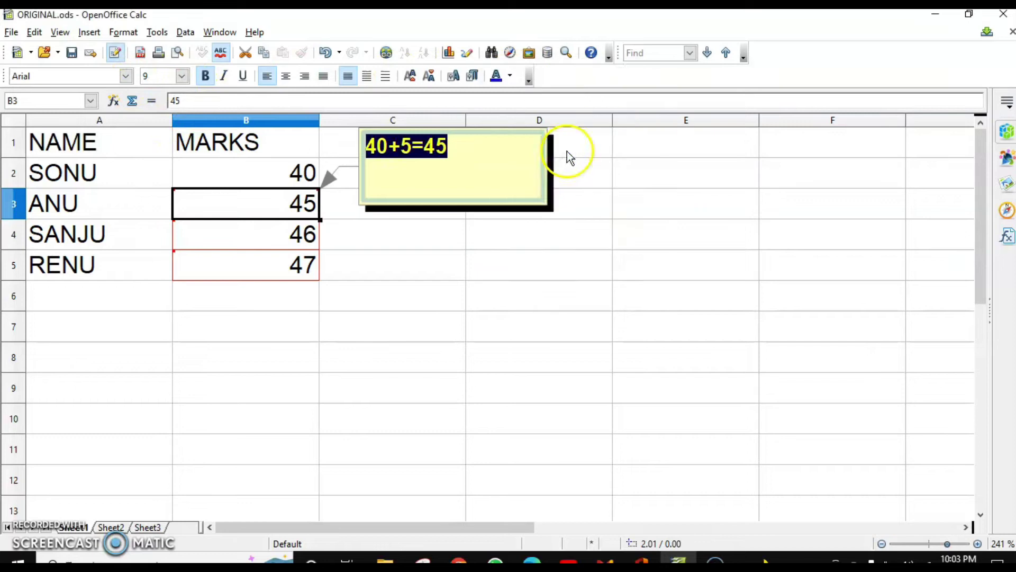
pyautogui.press('Escape')
pyautogui.moveTo(318, 197)
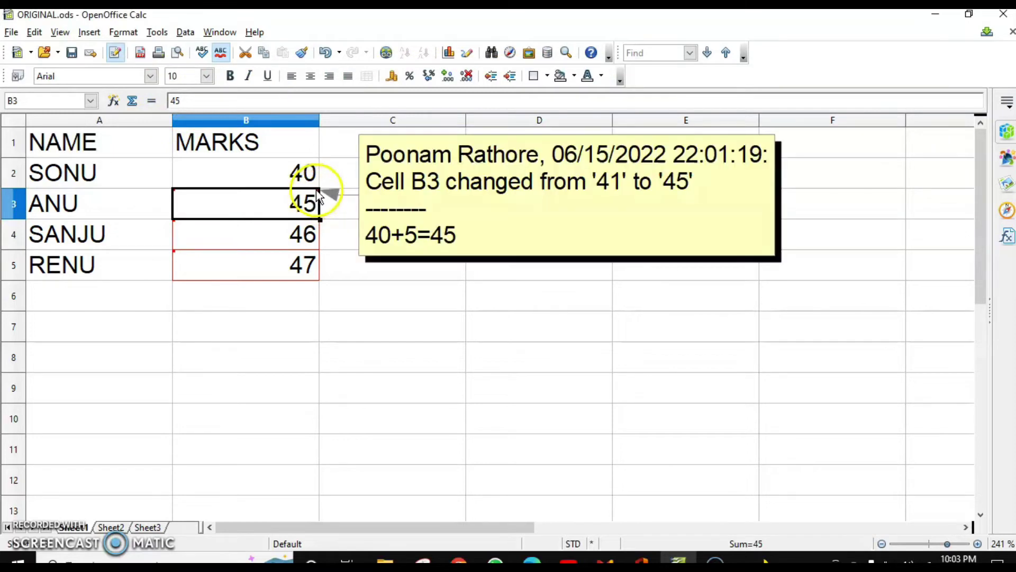
pyautogui.click(955, 544)
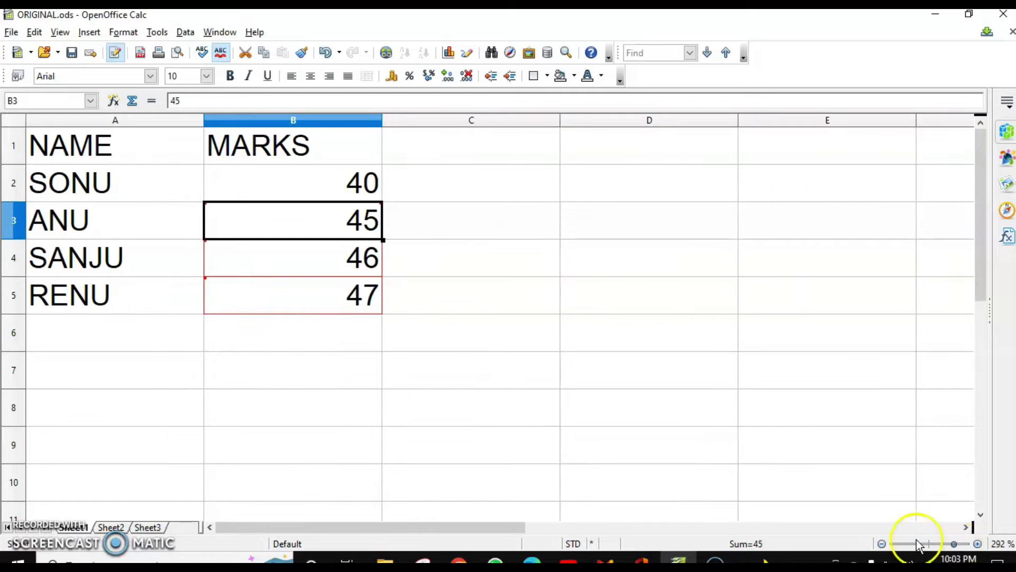
pyautogui.click(352, 245)
pyautogui.moveTo(380, 207)
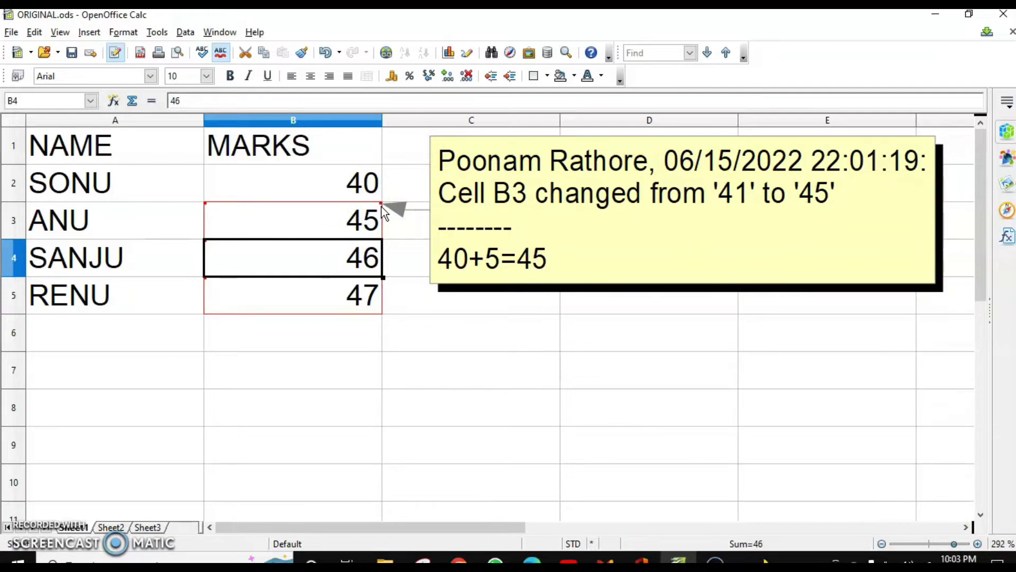
pyautogui.click(412, 328)
pyautogui.moveTo(326, 258)
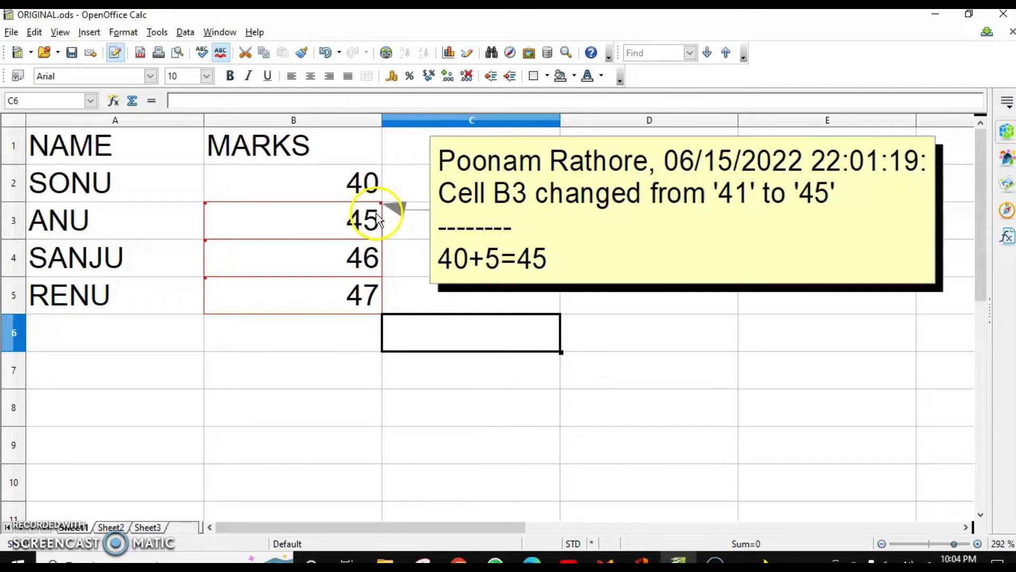
pyautogui.click(86, 34)
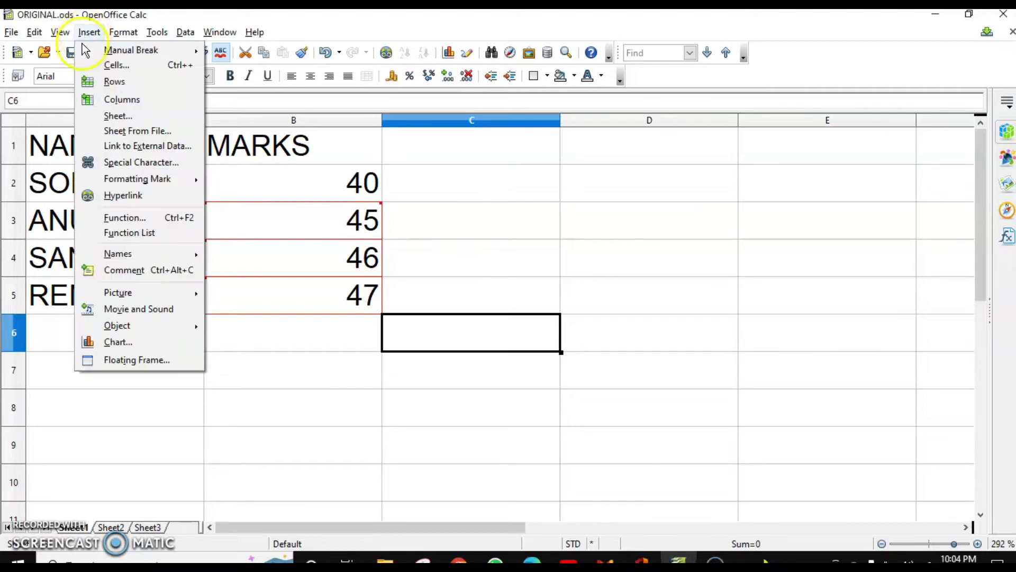
pyautogui.click(123, 271)
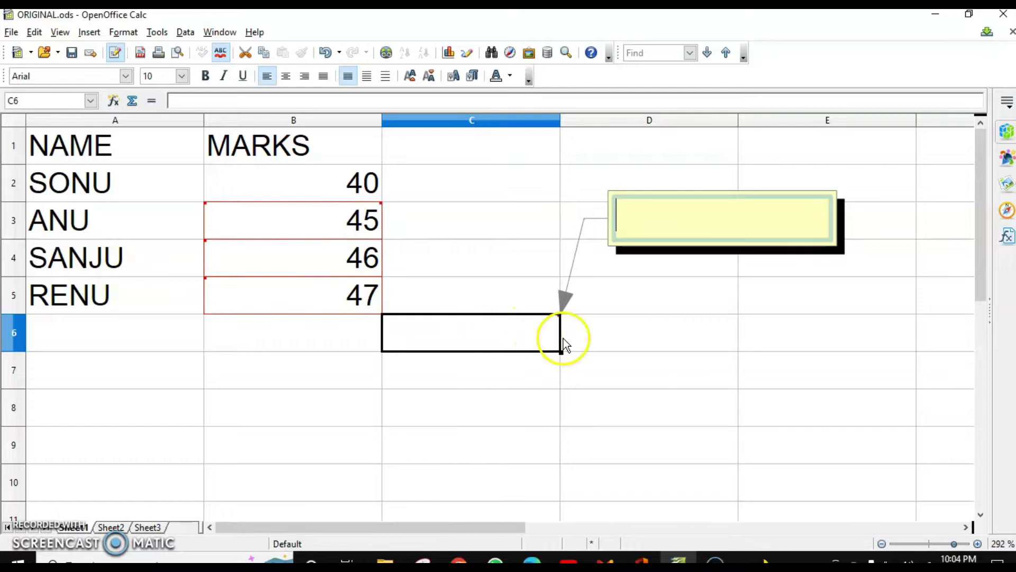
pyautogui.click(561, 315)
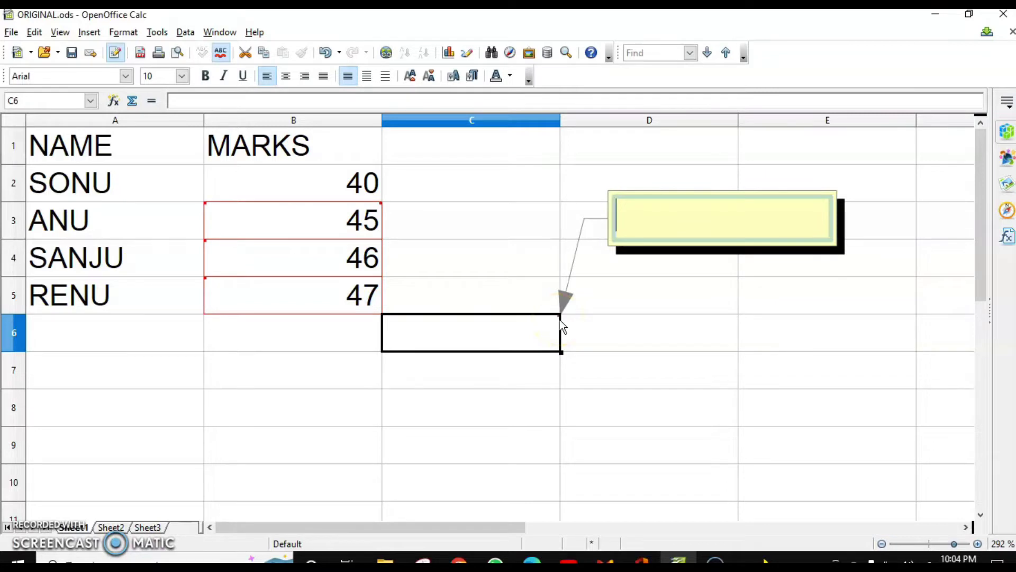
pyautogui.press('Escape')
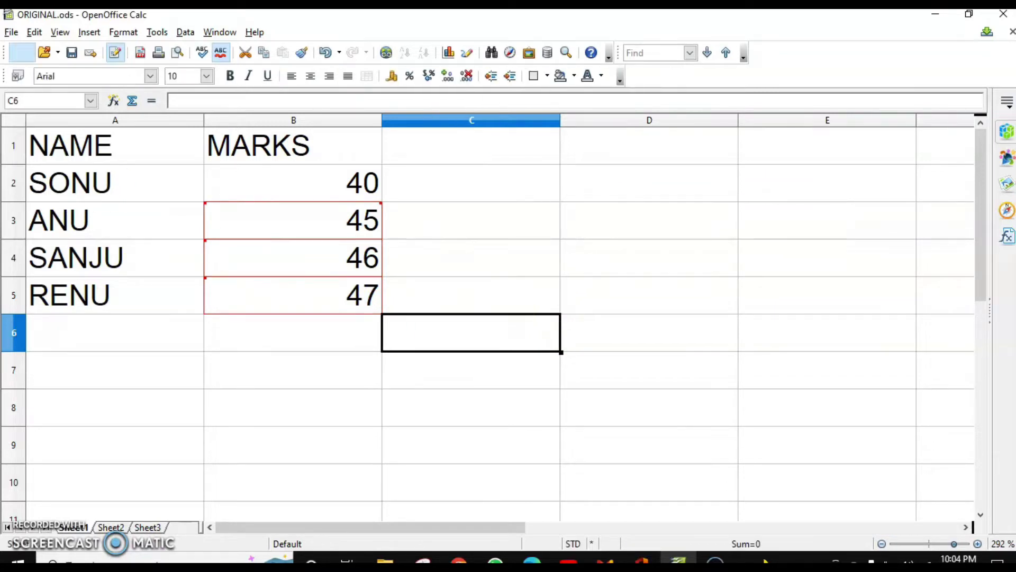
pyautogui.click(34, 32)
pyautogui.click(61, 33)
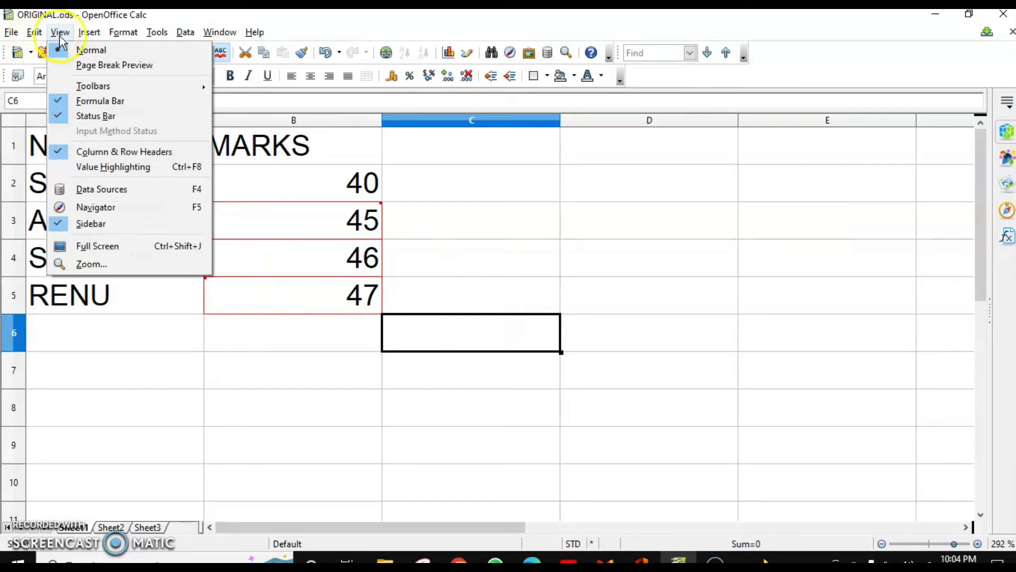
pyautogui.moveTo(89, 32)
pyautogui.click(176, 271)
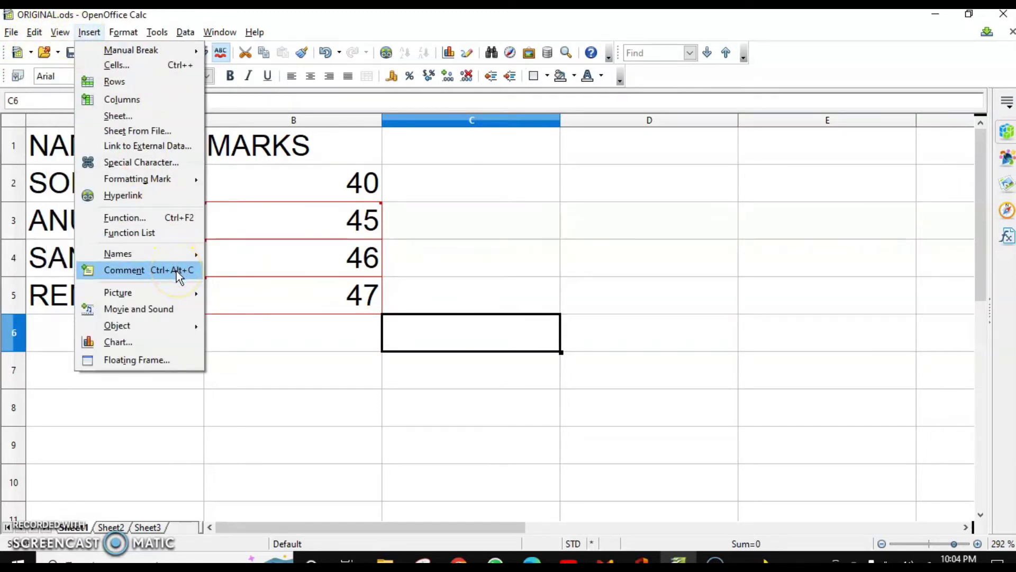
pyautogui.press('Escape')
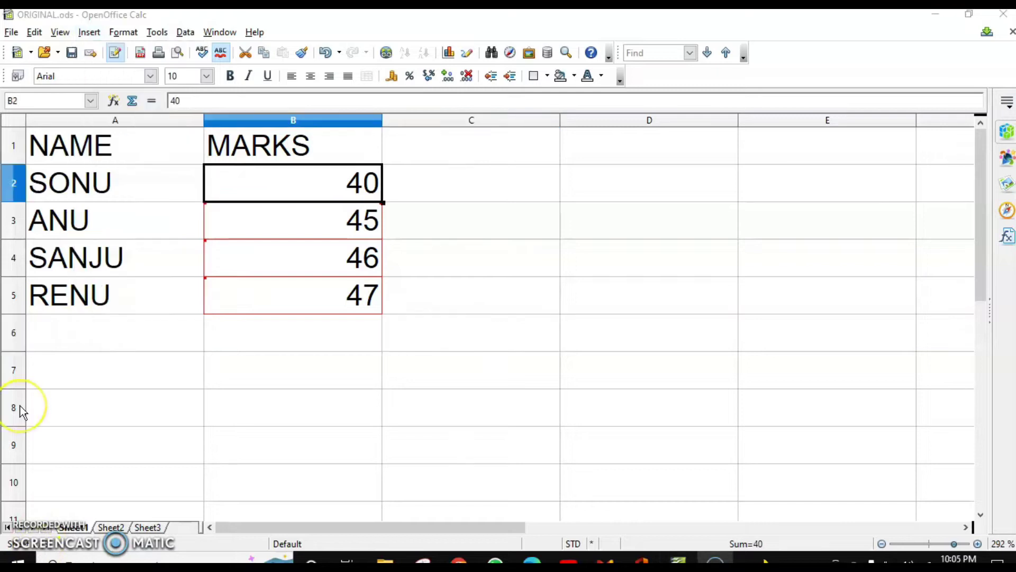
# - Keep B3's comment always shown and add the author's name on a new line
pyautogui.rightClick(298, 222)
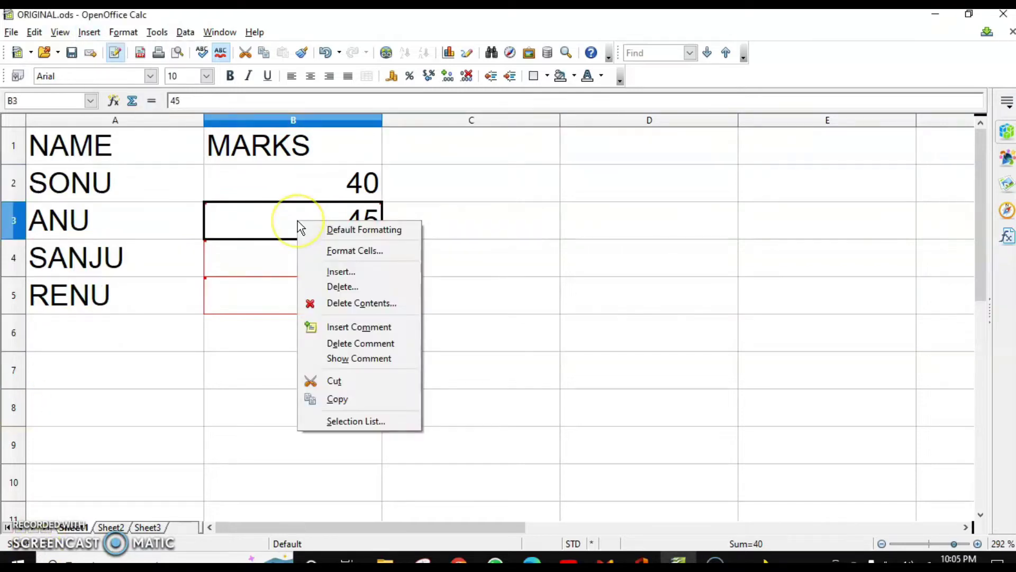
pyautogui.click(372, 360)
pyautogui.click(538, 149)
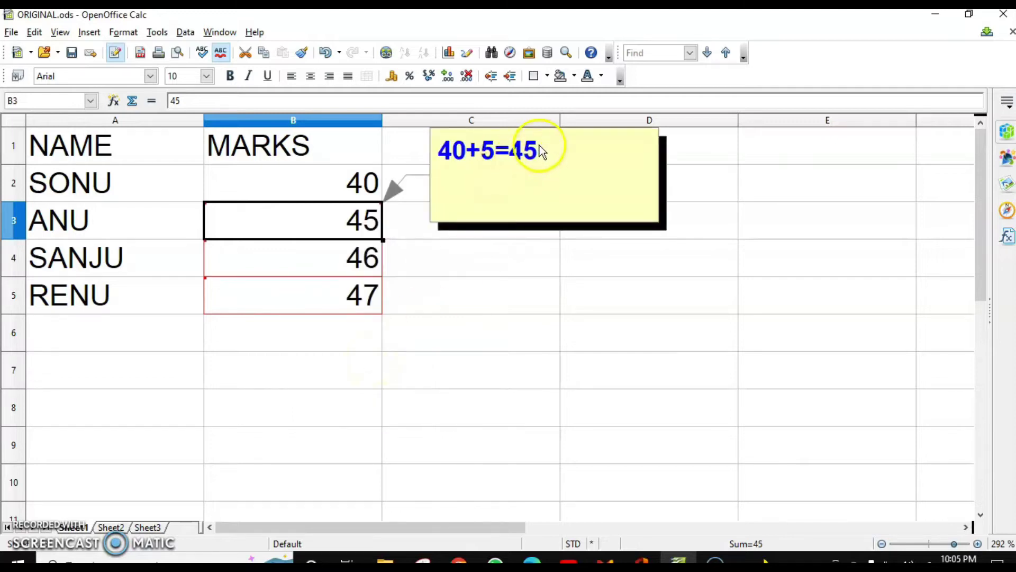
pyautogui.click(538, 150)
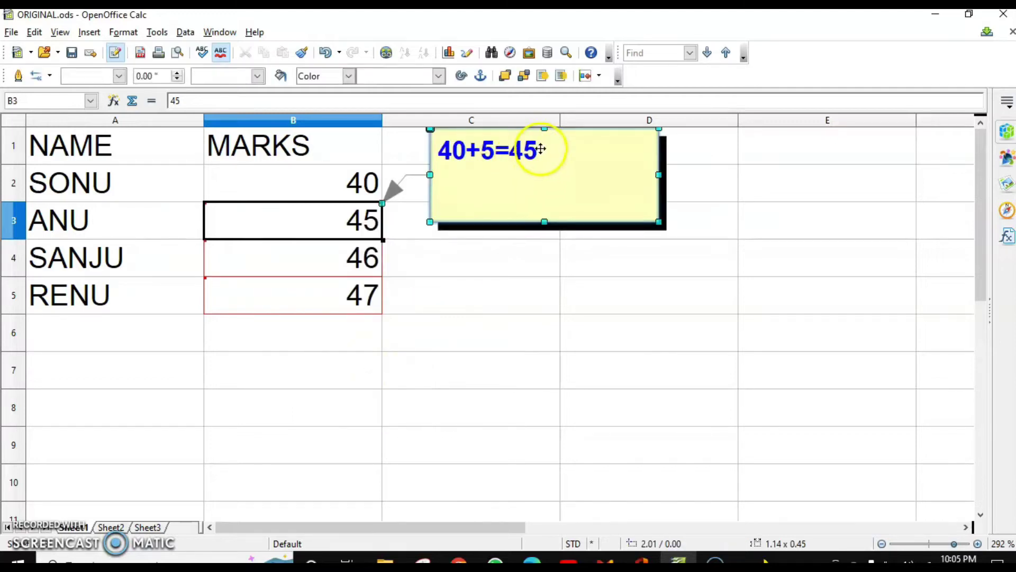
pyautogui.press('Return')
pyautogui.write('POONAM R')
# - Change the size of all the comment text and colour it red
pyautogui.moveTo(578, 181); pyautogui.dragTo(413, 159)
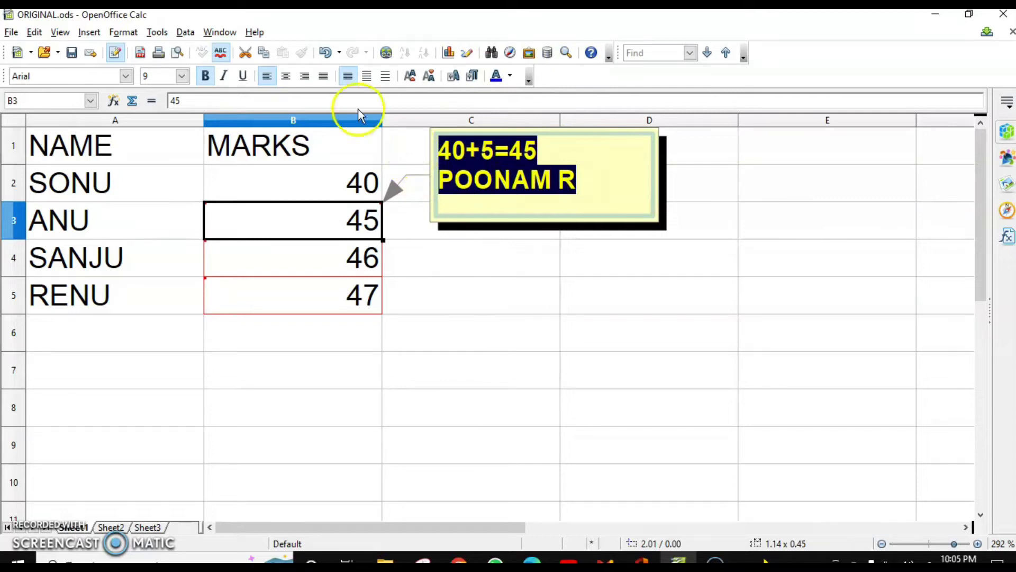
pyautogui.click(182, 76)
pyautogui.click(157, 109)
pyautogui.click(510, 76)
pyautogui.click(498, 127)
pyautogui.click(691, 184)
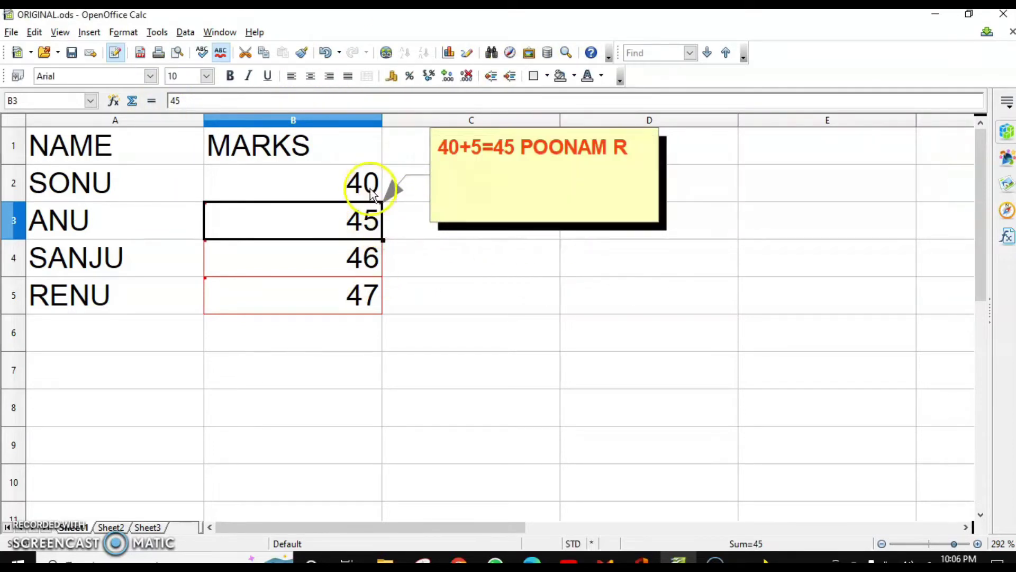
# - Stop B3's comment from being permanently shown and reselect cell B3
pyautogui.rightClick(365, 212)
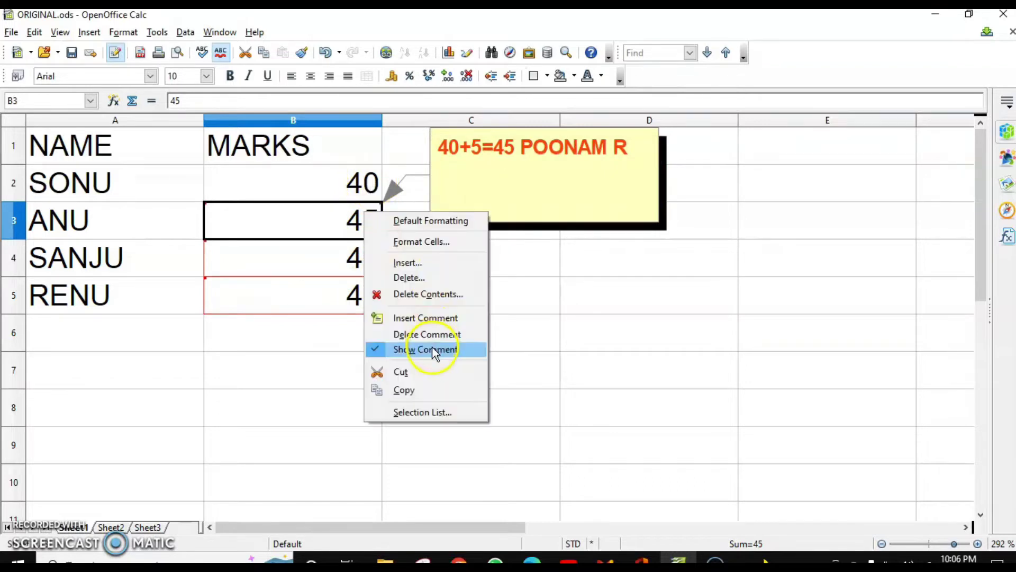
pyautogui.click(377, 350)
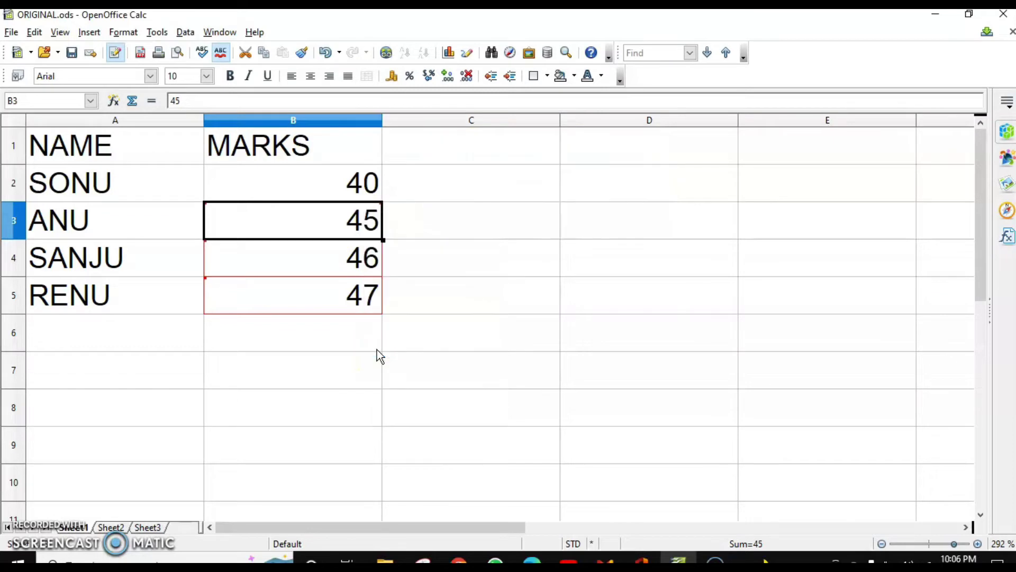
pyautogui.moveTo(344, 219)
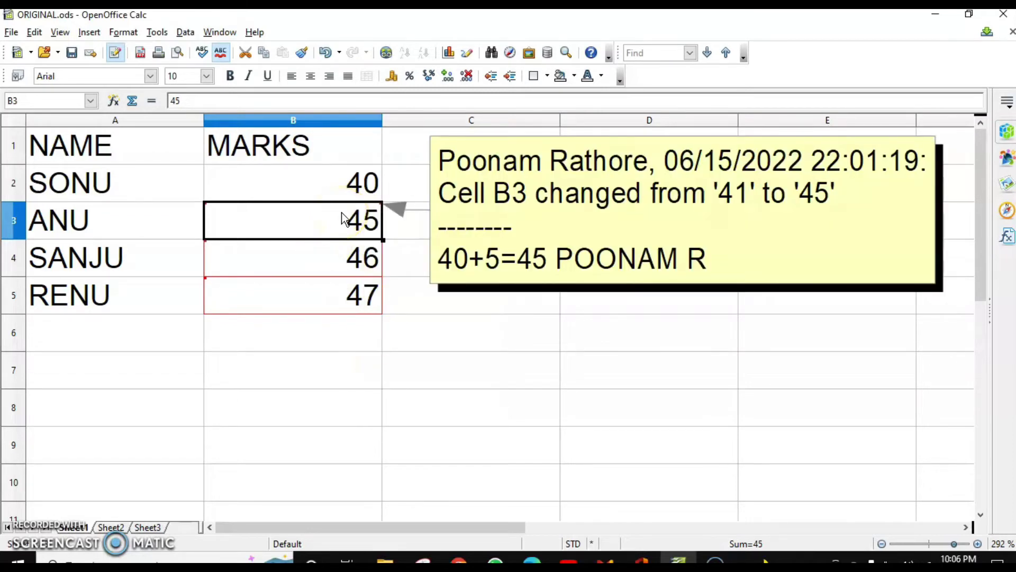
pyautogui.click(448, 226)
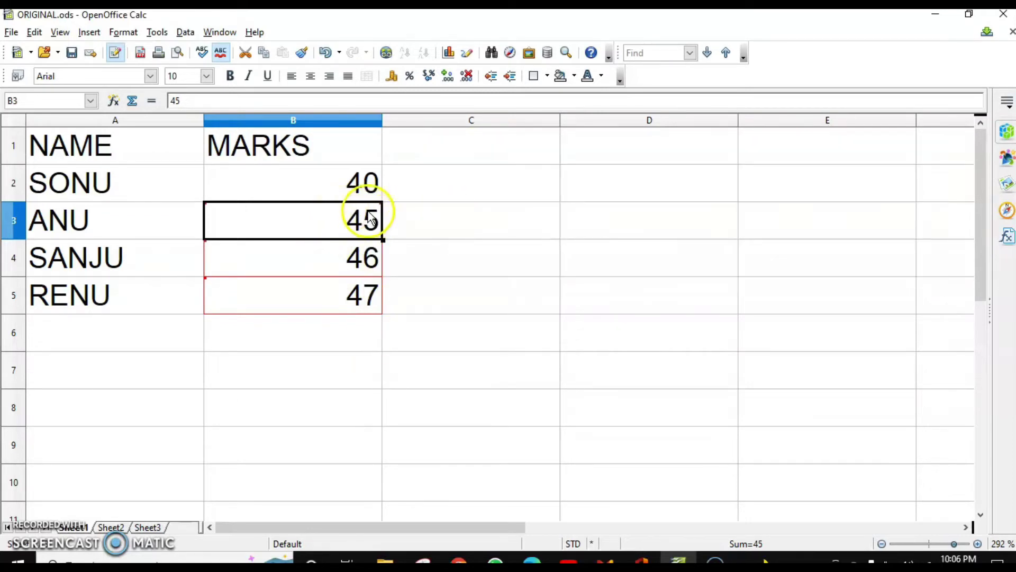
pyautogui.moveTo(369, 218)
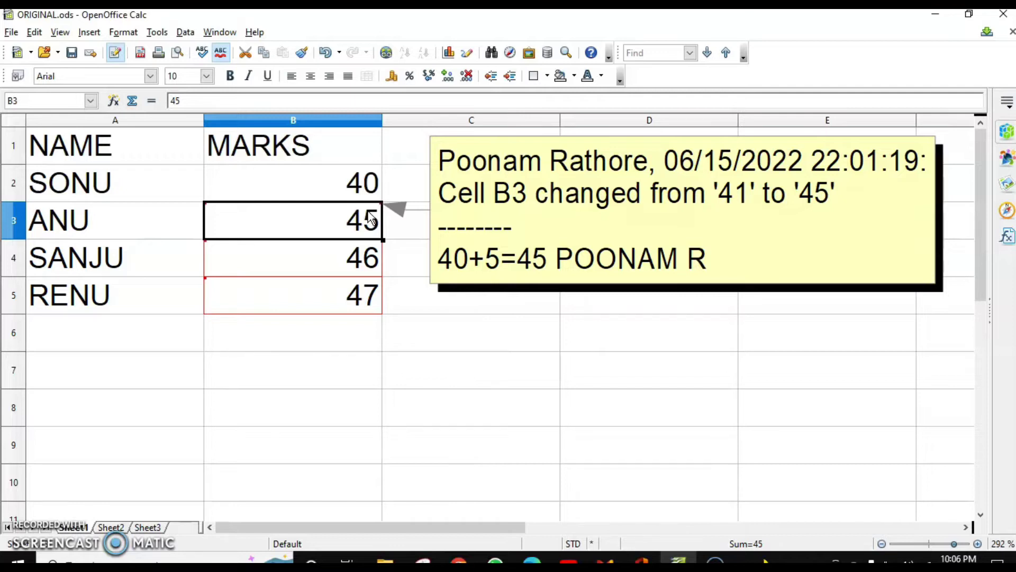
# - Show B3's comment again, then delete it
pyautogui.rightClick(370, 217)
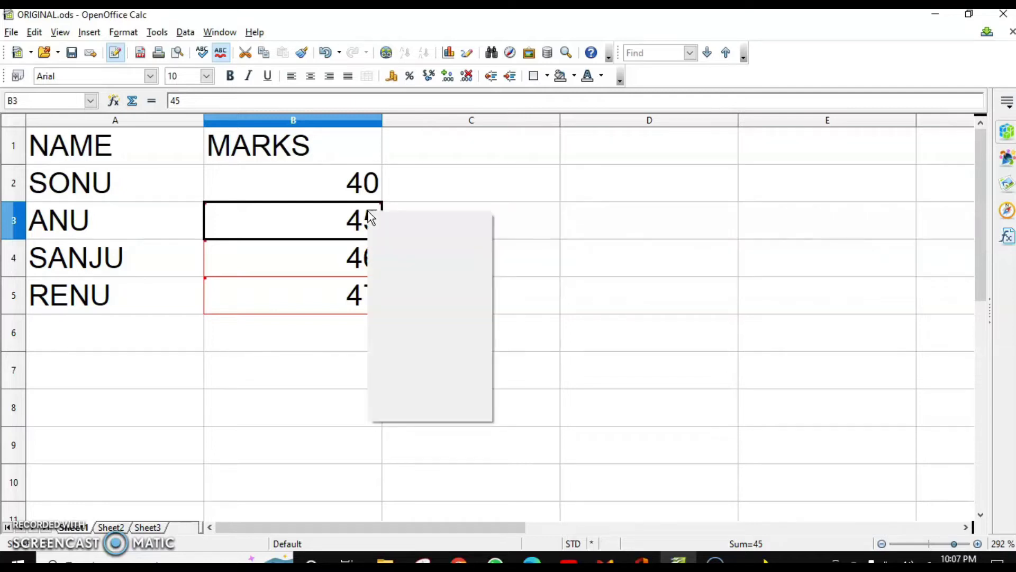
pyautogui.click(438, 351)
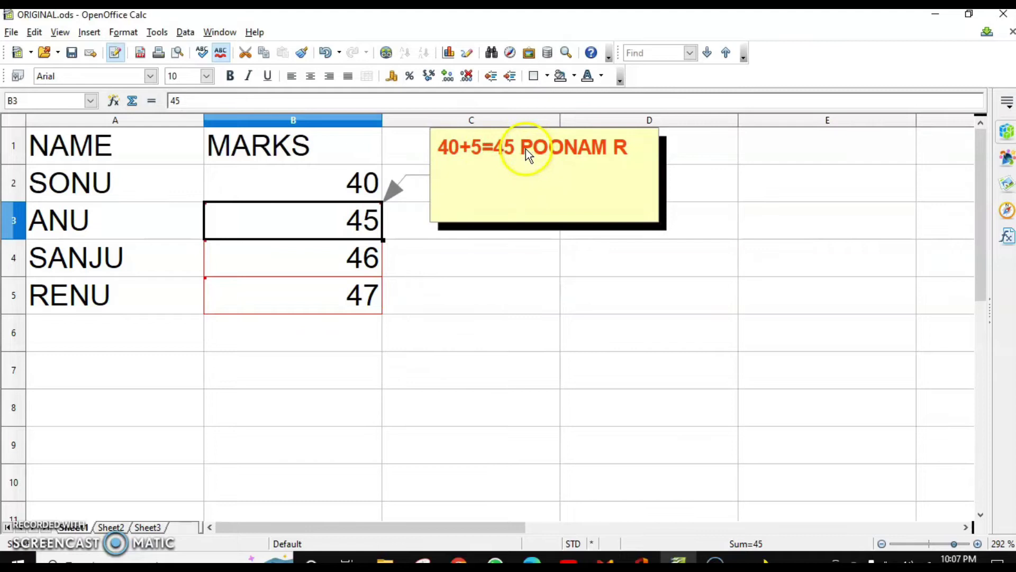
pyautogui.rightClick(309, 217)
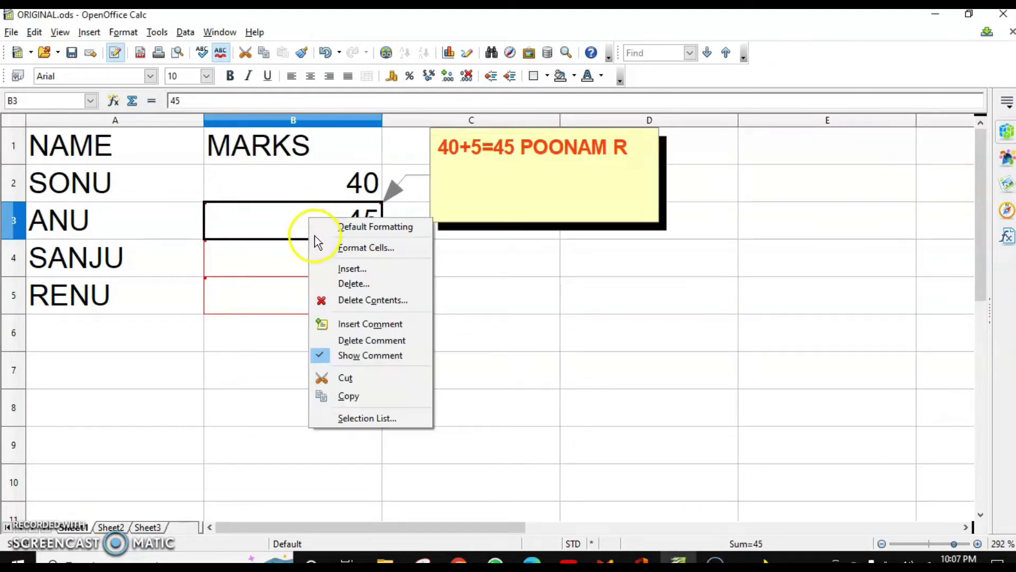
pyautogui.click(361, 342)
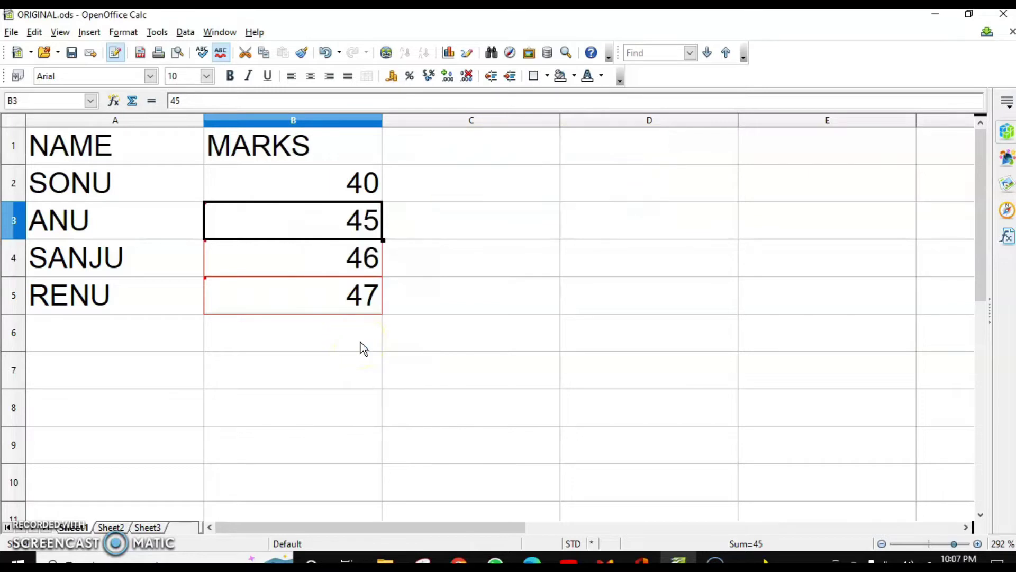
pyautogui.moveTo(345, 225)
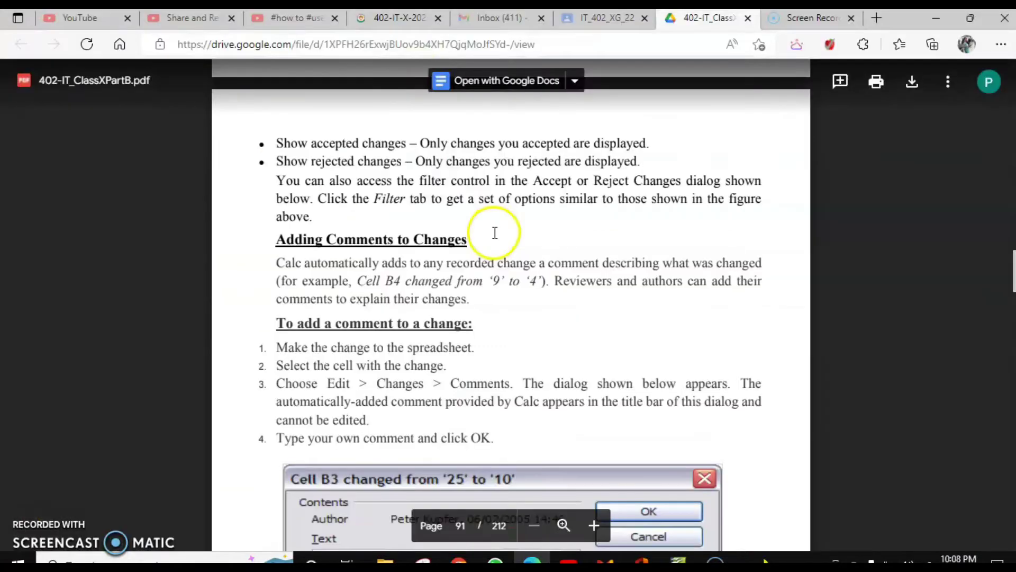
# - Scroll the guide PDF from page 91 down to the Merging Worksheets section on page 93
pyautogui.scroll(-3, 495, 233)
pyautogui.scroll(-10, 495, 233)
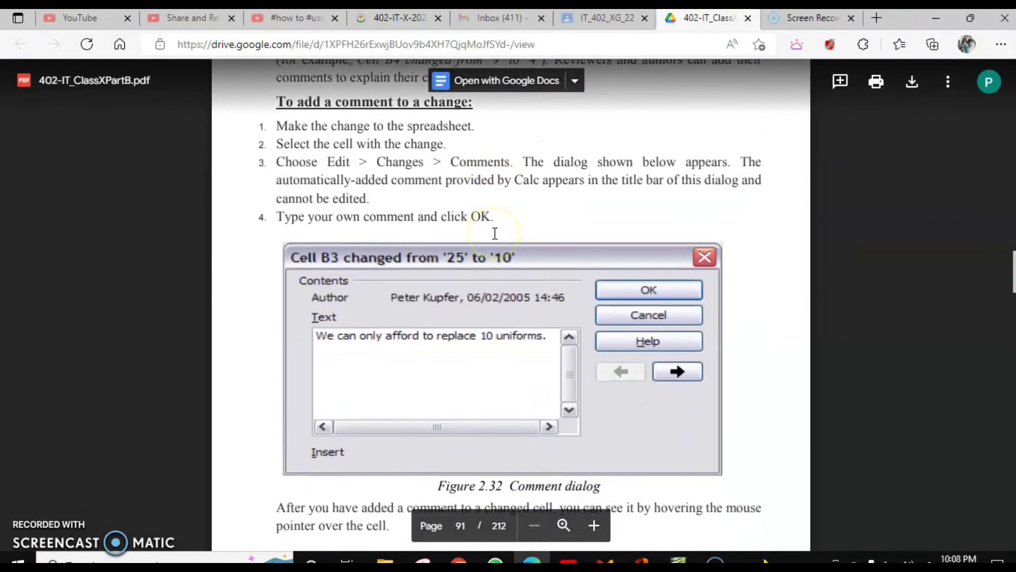
pyautogui.scroll(-3, 495, 233)
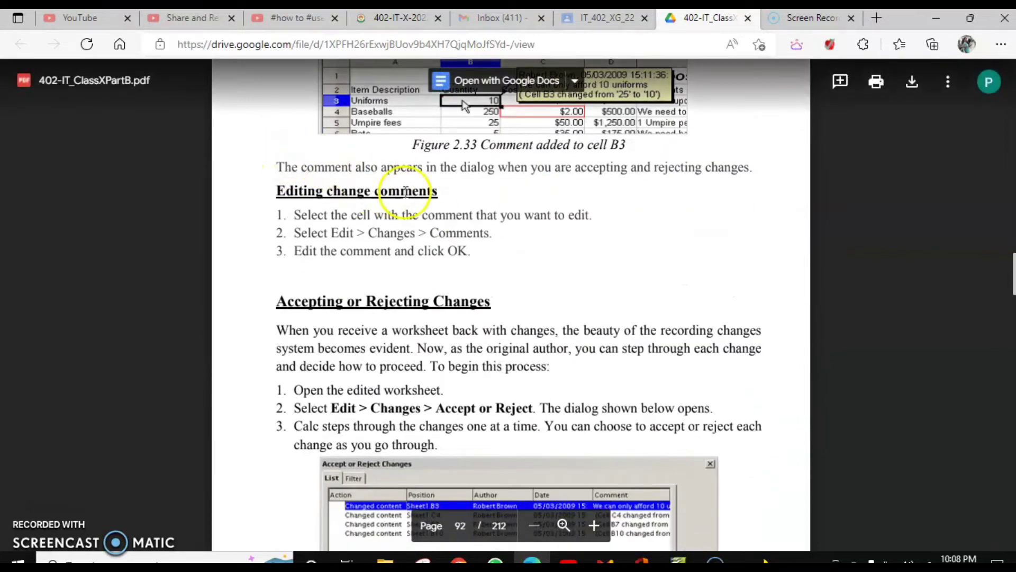
pyautogui.scroll(-11, 363, 307)
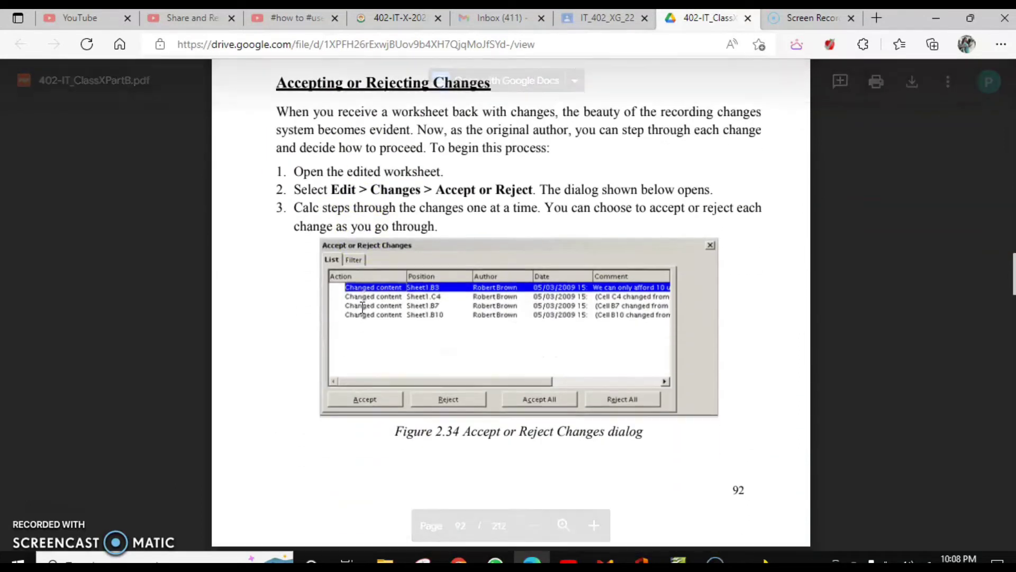
pyautogui.scroll(-4, 363, 307)
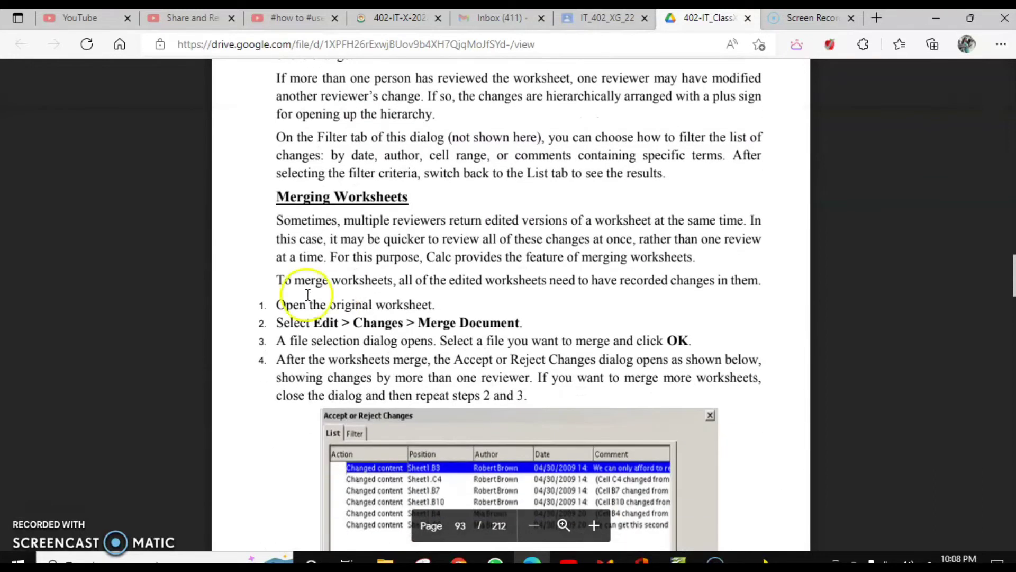
pyautogui.scroll(-2, 392, 258)
pyautogui.scroll(2, 392, 258)
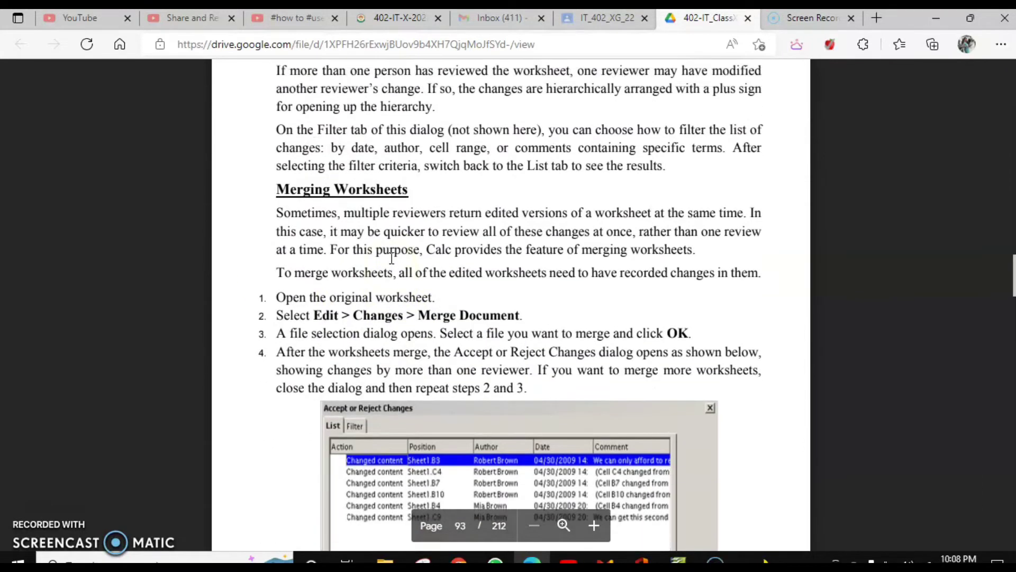
pyautogui.scroll(-1, 392, 258)
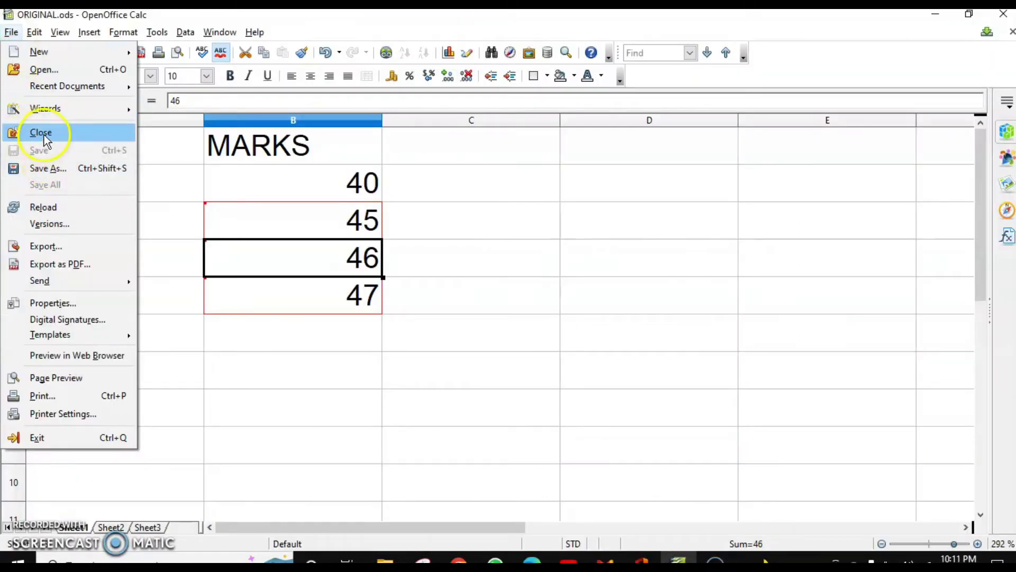
# - Close ORIGINAL.ods and bring up the actions for ORIGINAL - Copy in the calc folder
pyautogui.click(41, 132)
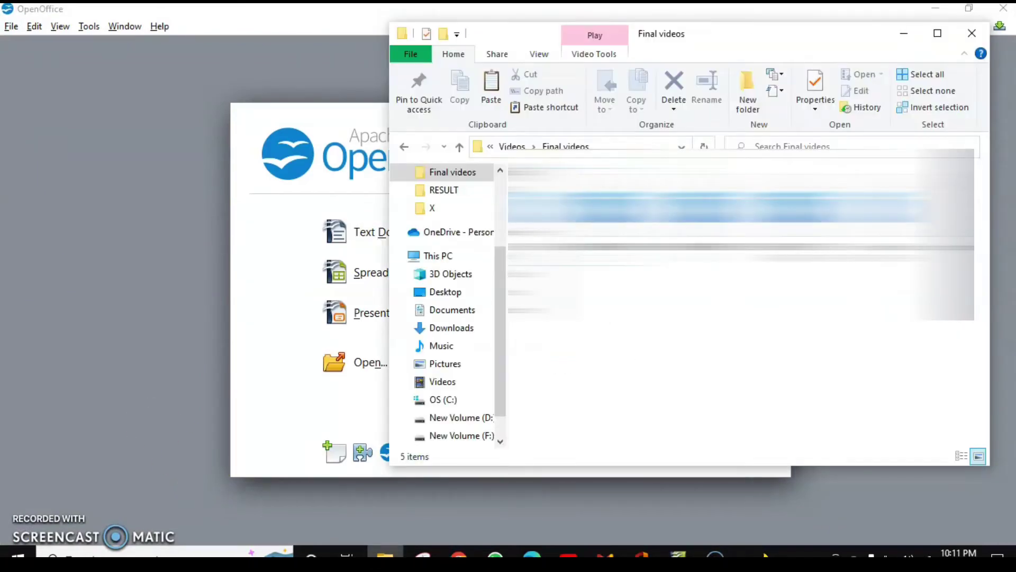
pyautogui.click(592, 247)
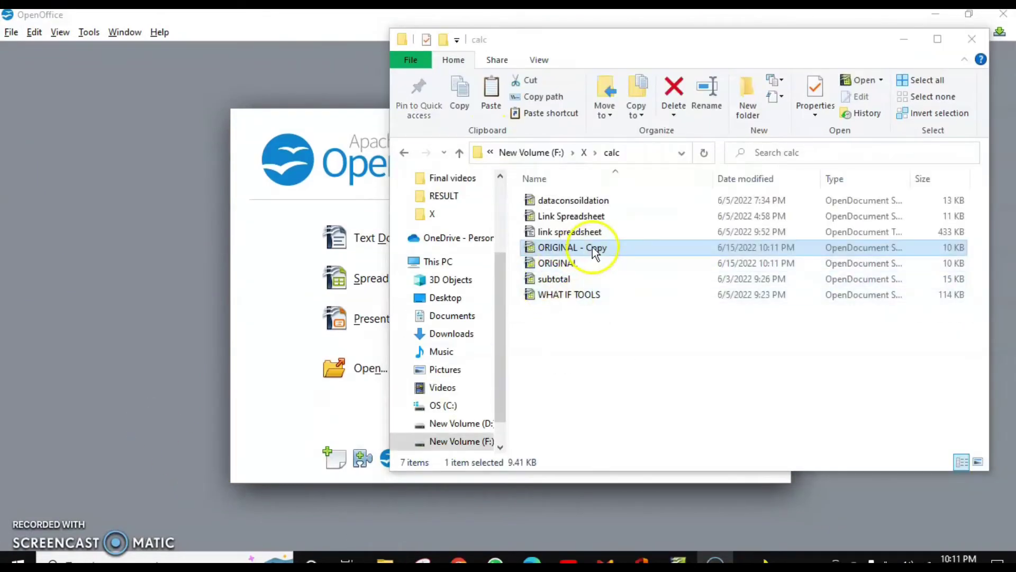
pyautogui.rightClick(593, 246)
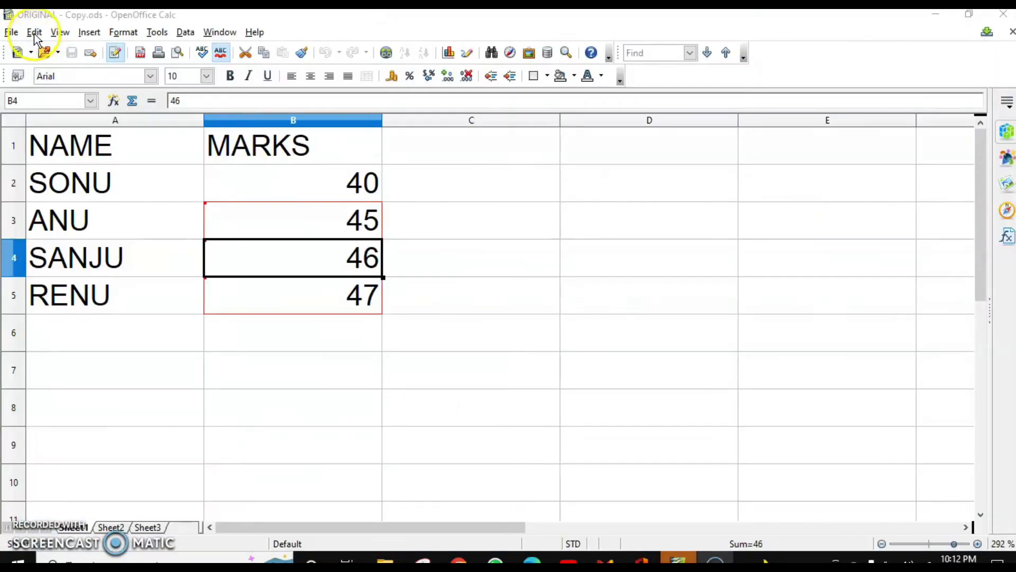
# - Add KRISH with a mark of 51 as a new entry in row 6
pyautogui.click(34, 33)
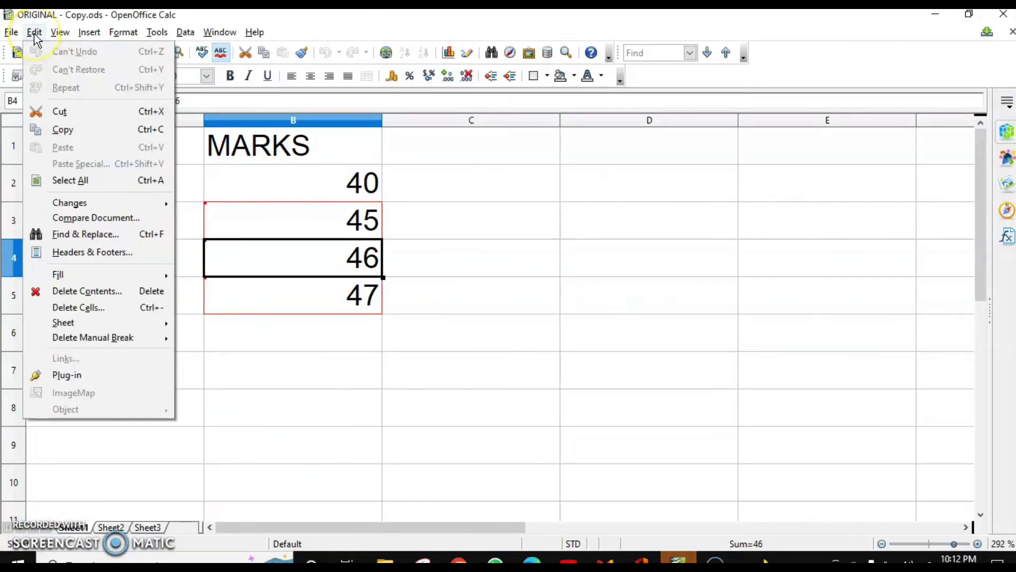
pyautogui.moveTo(162, 204)
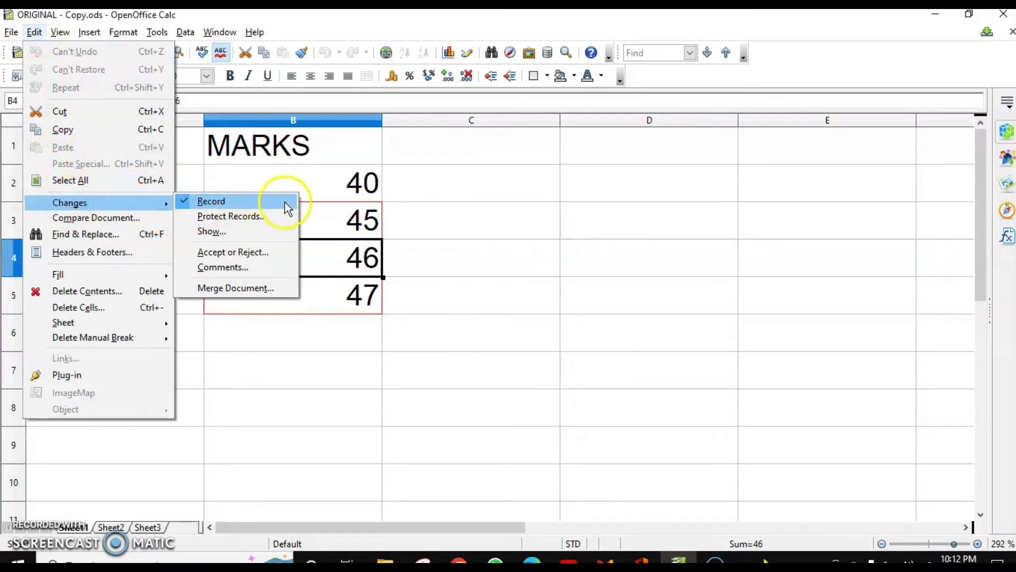
pyautogui.click(313, 313)
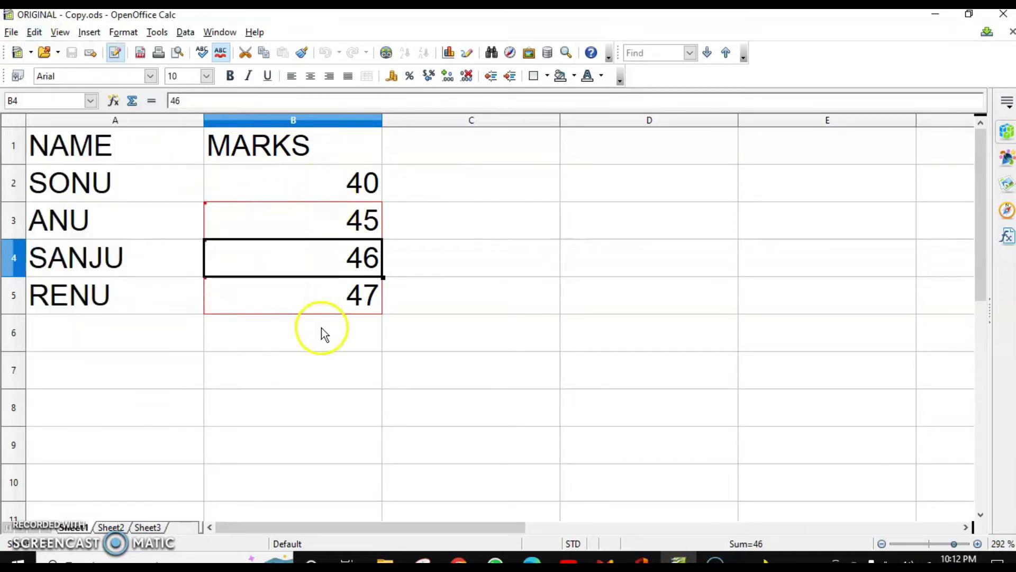
pyautogui.click(79, 334)
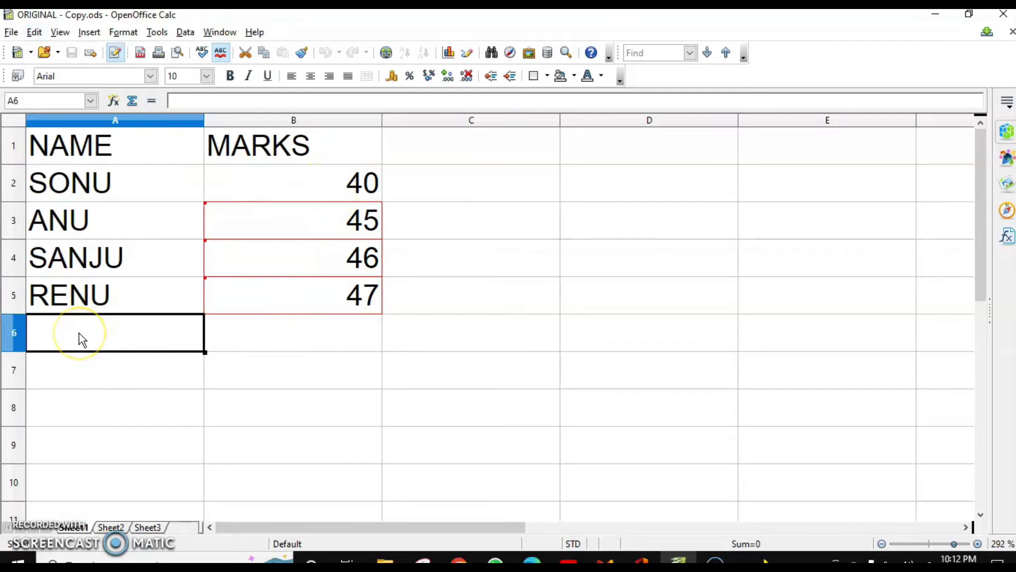
pyautogui.write('KRISH')
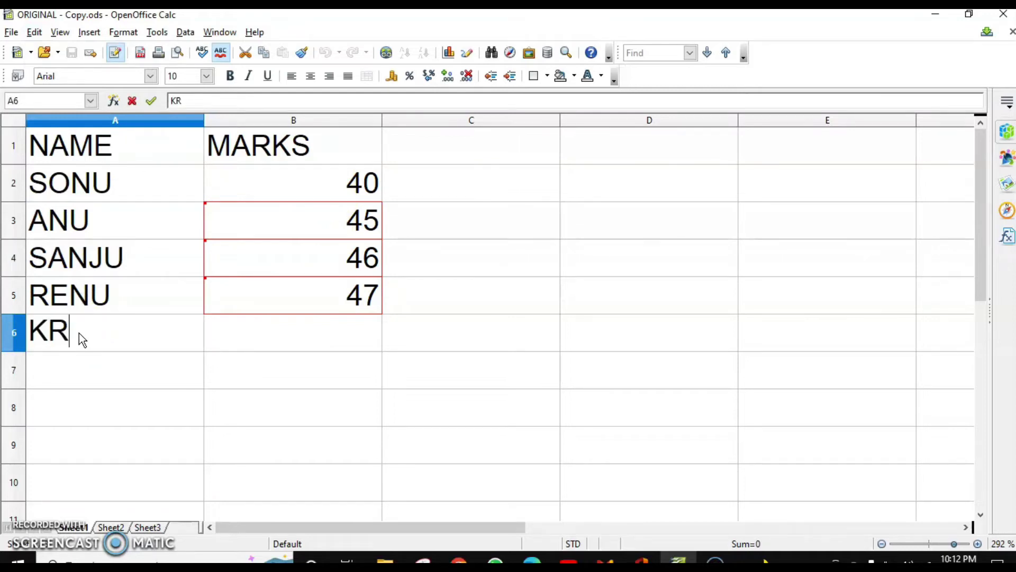
pyautogui.press('Tab')
pyautogui.write('51')
# - Change ANU's mark in B3 to 44
pyautogui.click(316, 221)
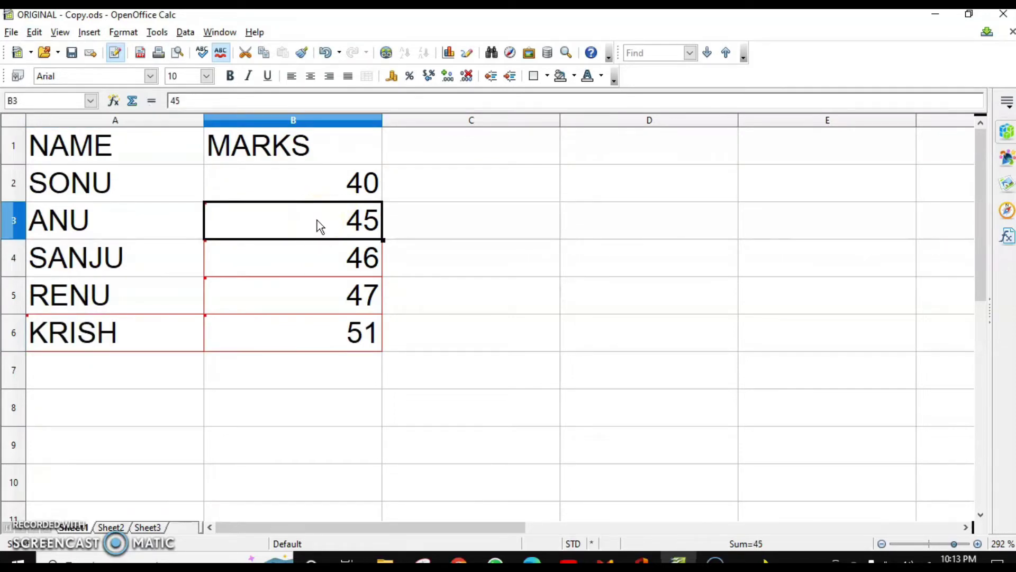
pyautogui.write('44')
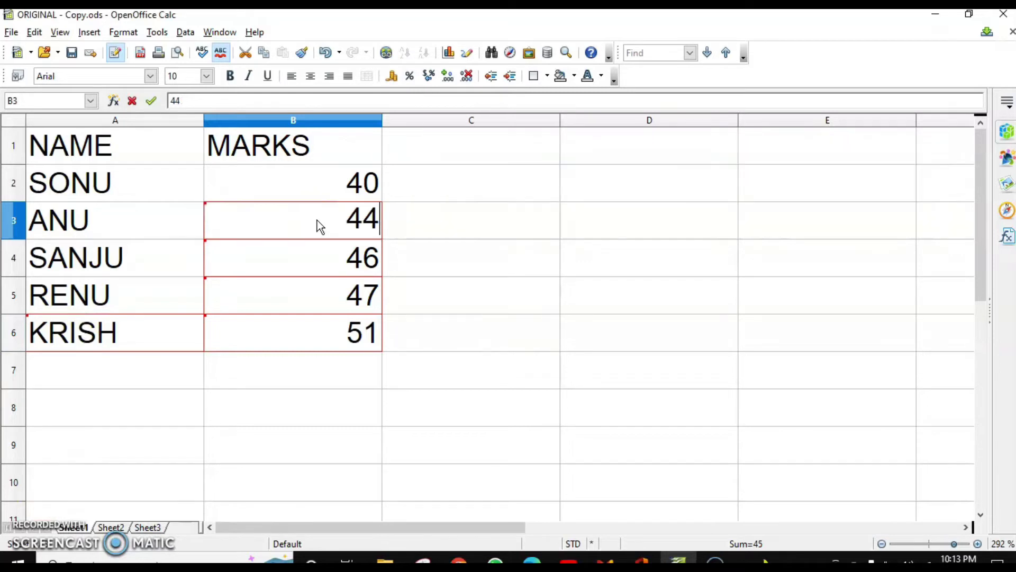
pyautogui.press('Return')
pyautogui.rightClick(13, 183)
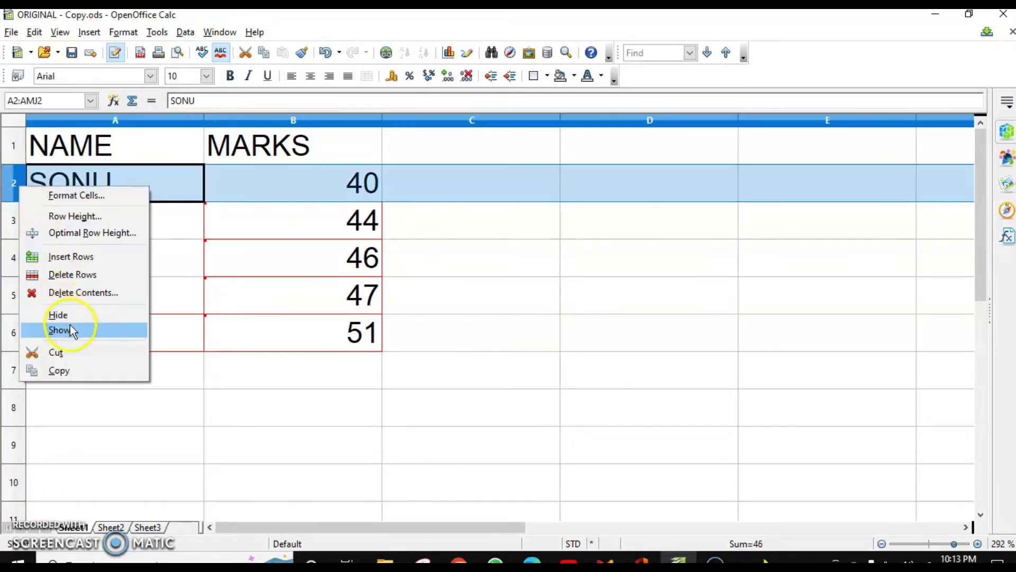
# - Delete SONU's row and close the edited copy
pyautogui.click(68, 275)
pyautogui.click(12, 32)
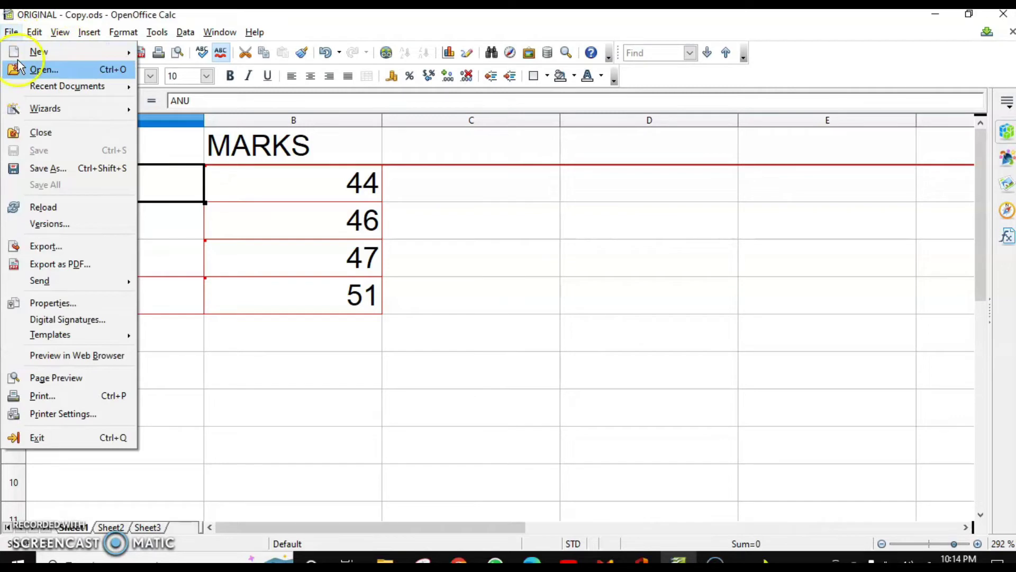
pyautogui.click(42, 131)
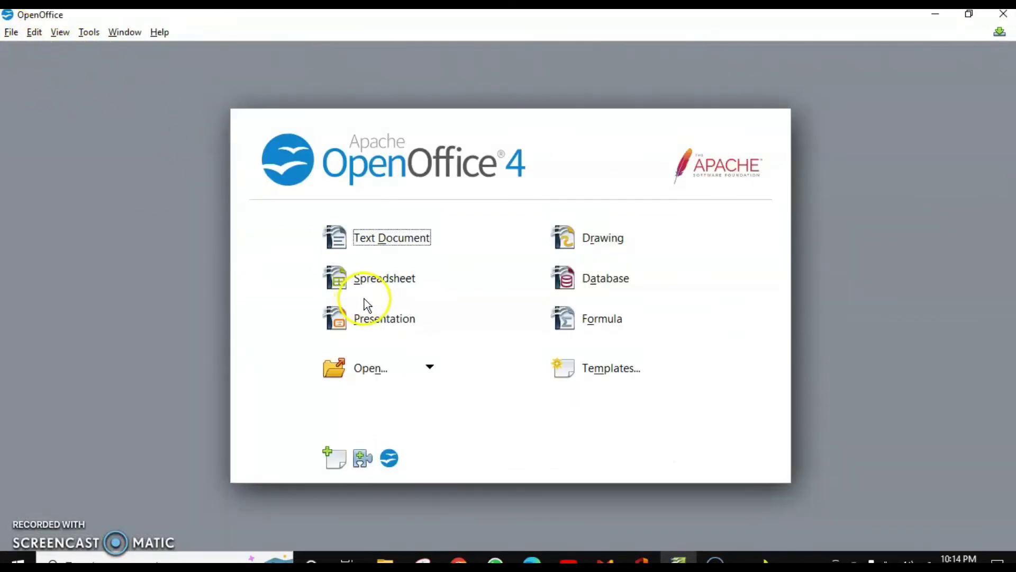
# - Reopen ORIGINAL.ods and open the Merge Document file picker
pyautogui.click(373, 281)
pyautogui.click(11, 32)
pyautogui.moveTo(53, 84)
pyautogui.click(236, 101)
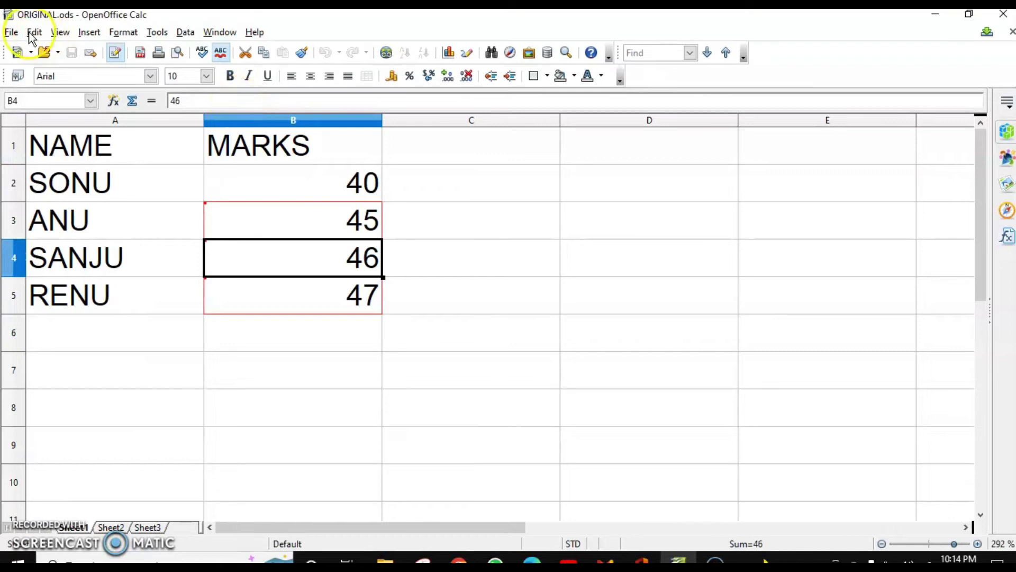
pyautogui.click(34, 32)
pyautogui.moveTo(125, 204)
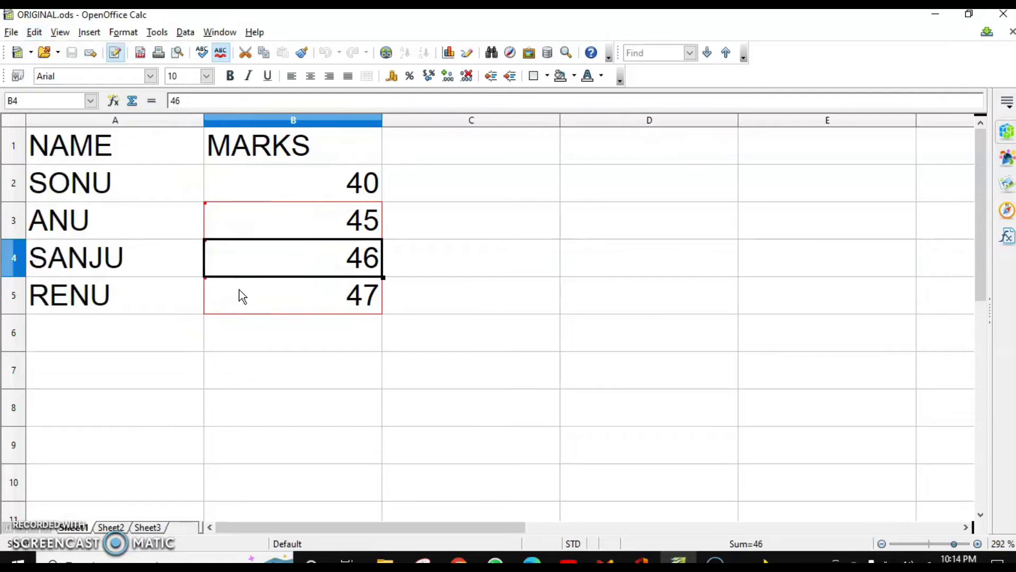
pyautogui.moveTo(330, 295)
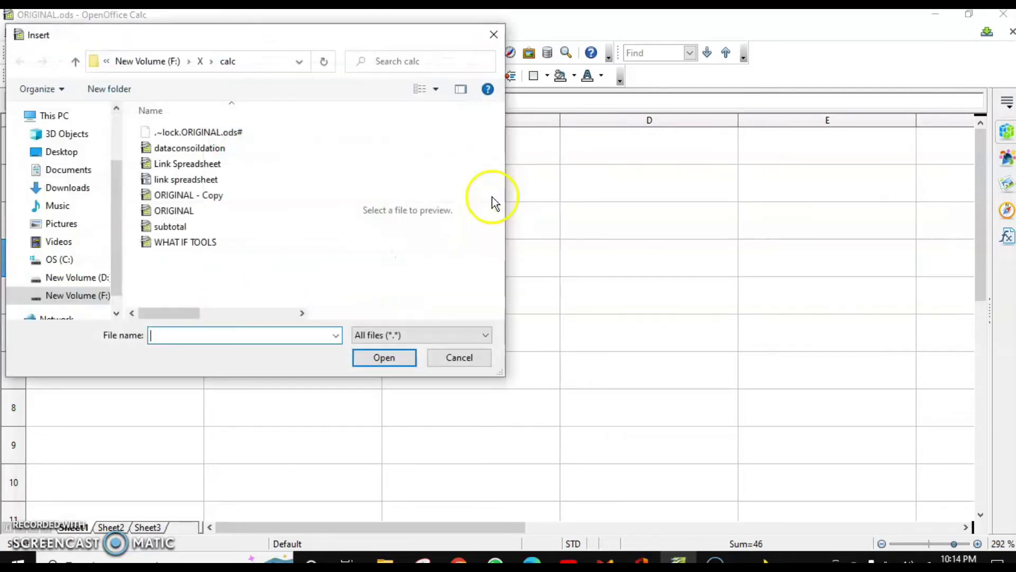
# - Merge ORIGINAL - Copy into ORIGINAL.ods and move the Accept or Reject Changes list aside
pyautogui.click(201, 196)
pyautogui.click(385, 359)
pyautogui.moveTo(542, 93); pyautogui.dragTo(646, 103)
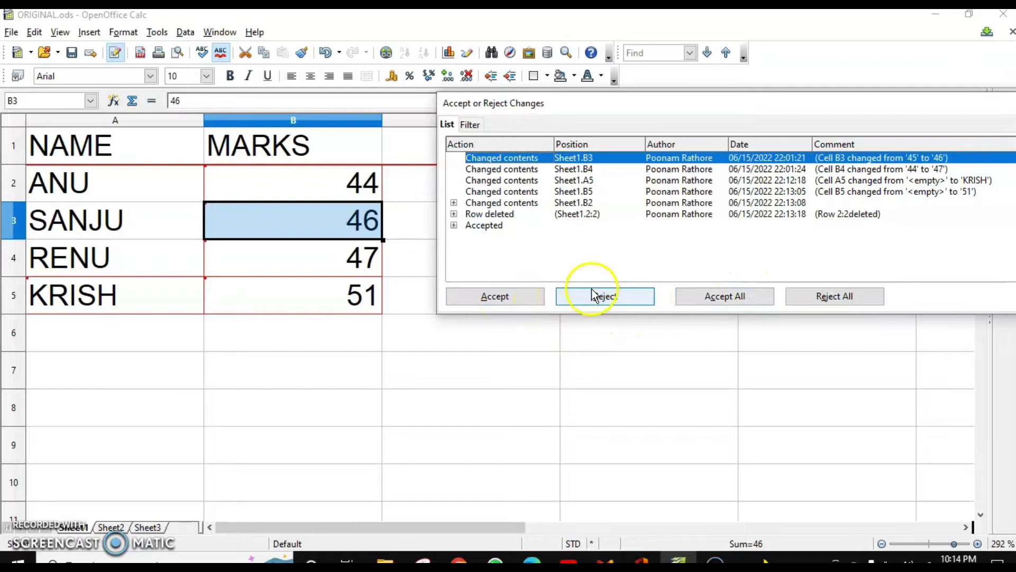
# - Reject the B3 change from 45 to 46 and the row deletion, restoring SONU
pyautogui.click(607, 299)
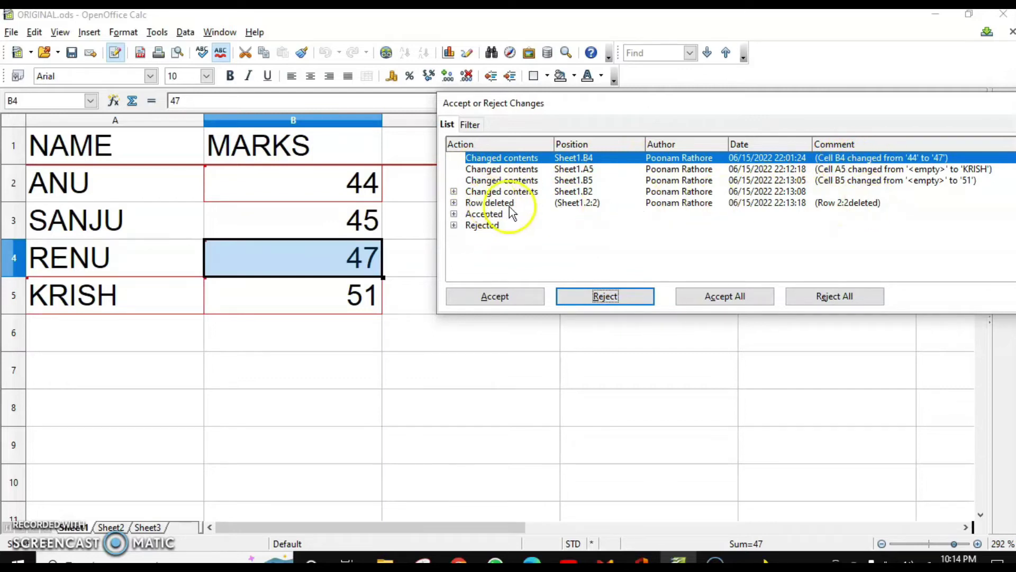
pyautogui.click(454, 203)
pyautogui.click(481, 203)
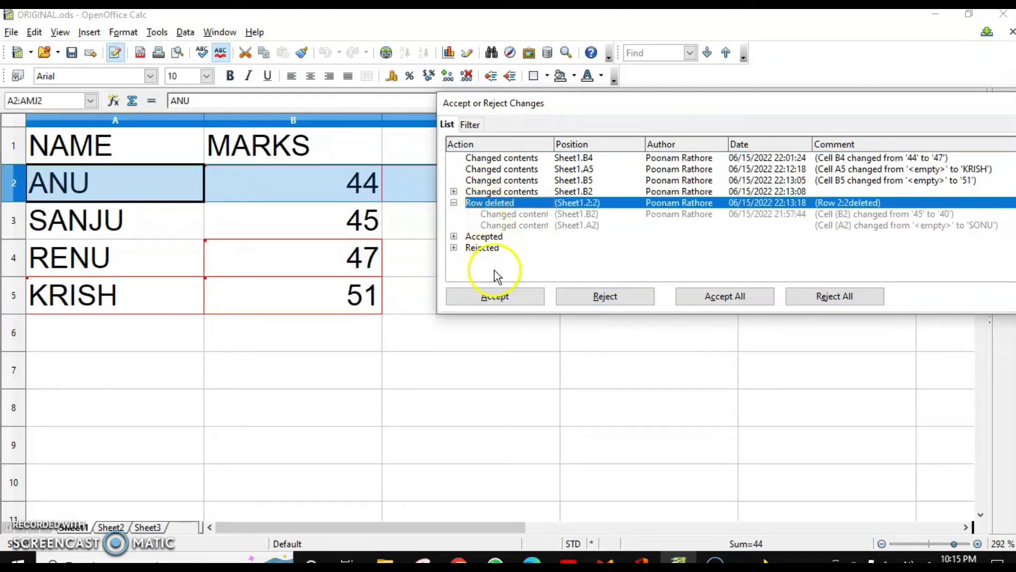
pyautogui.click(607, 297)
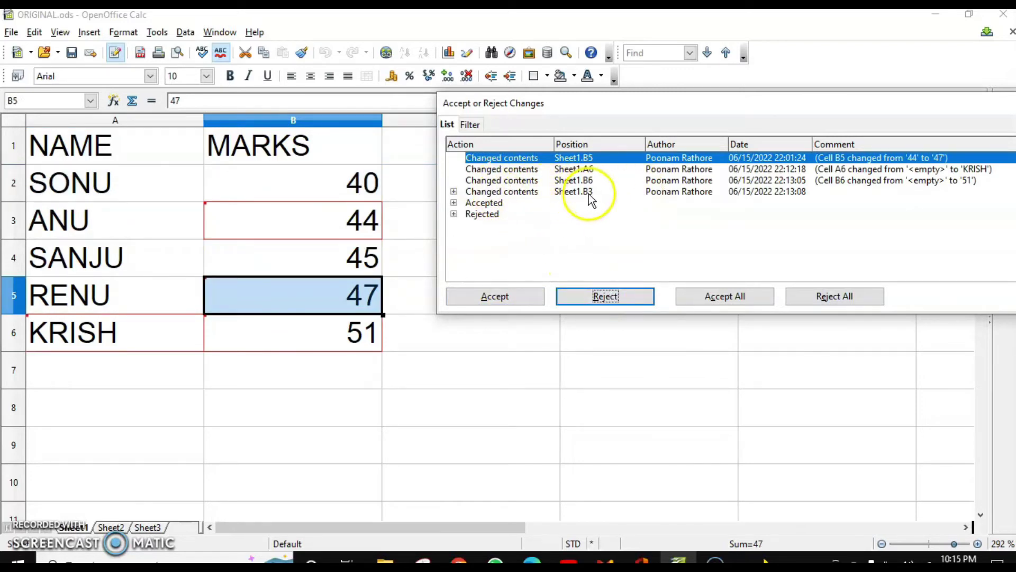
# - Accept the A6 name and B6 mark of 51, and reject B5's change back to 44
pyautogui.click(943, 171)
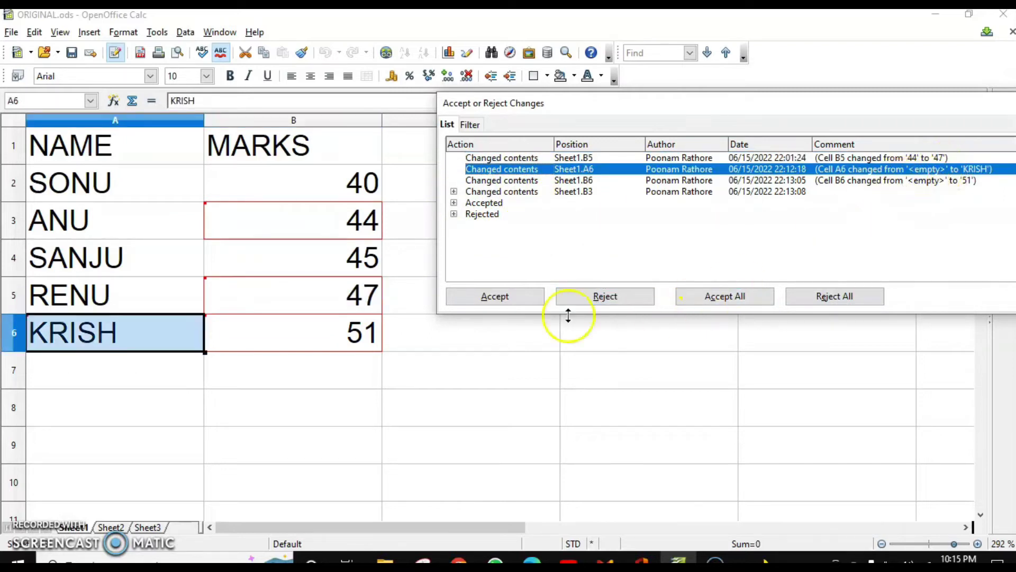
pyautogui.click(526, 295)
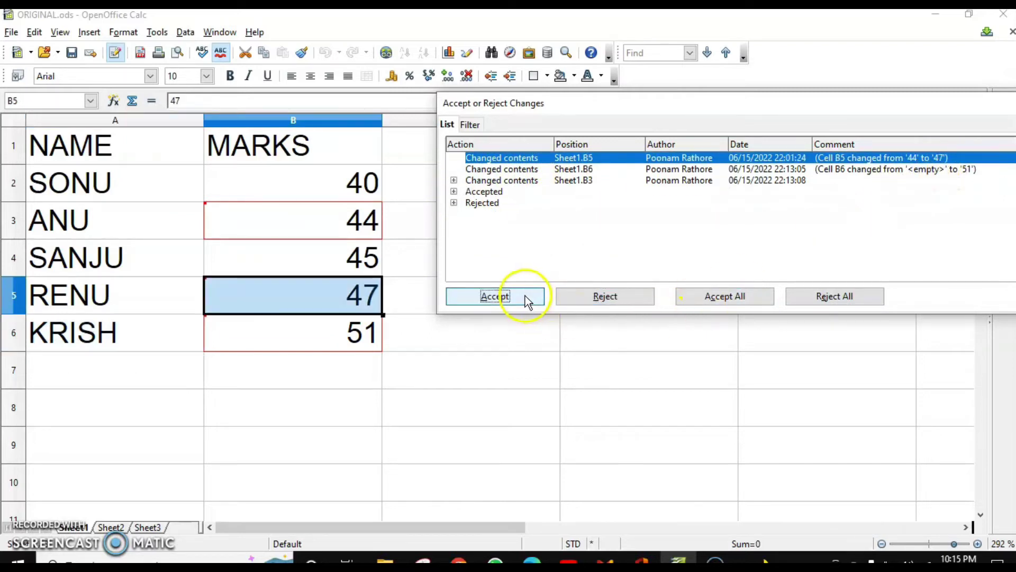
pyautogui.click(882, 170)
pyautogui.click(491, 297)
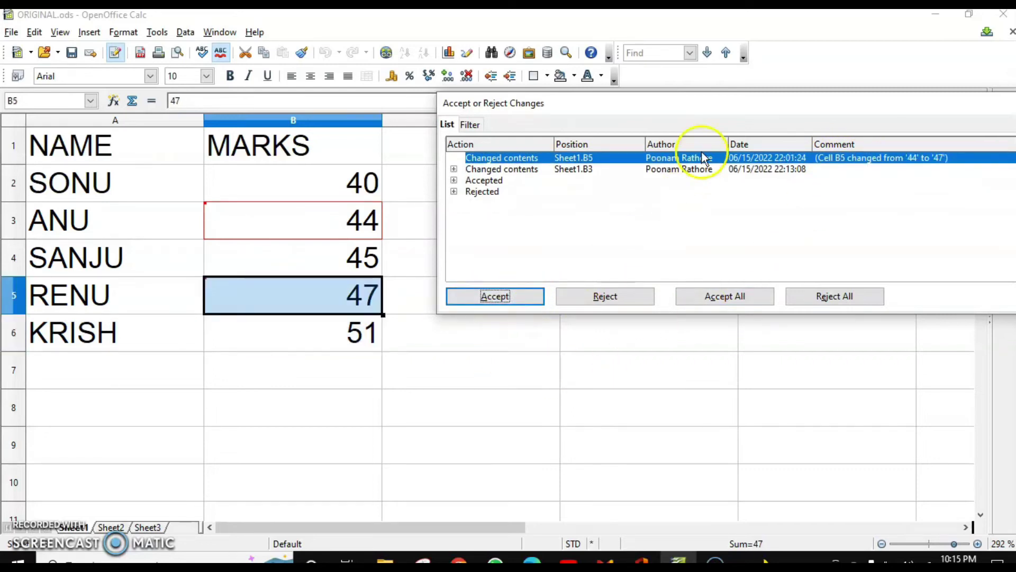
pyautogui.click(617, 303)
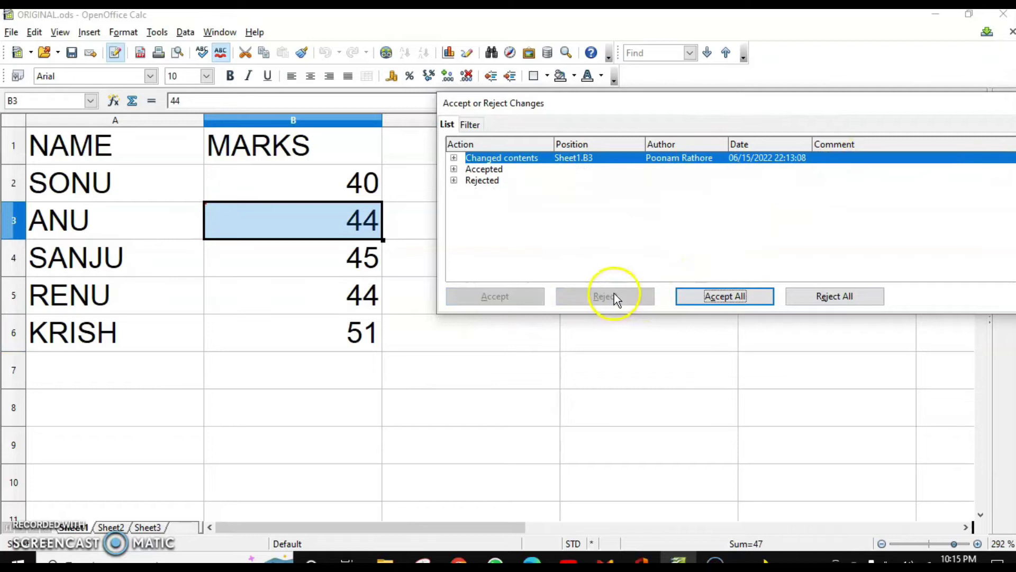
# - Expand the Accepted and Rejected groups to review the decisions
pyautogui.click(454, 169)
pyautogui.scroll(-1, 568, 210)
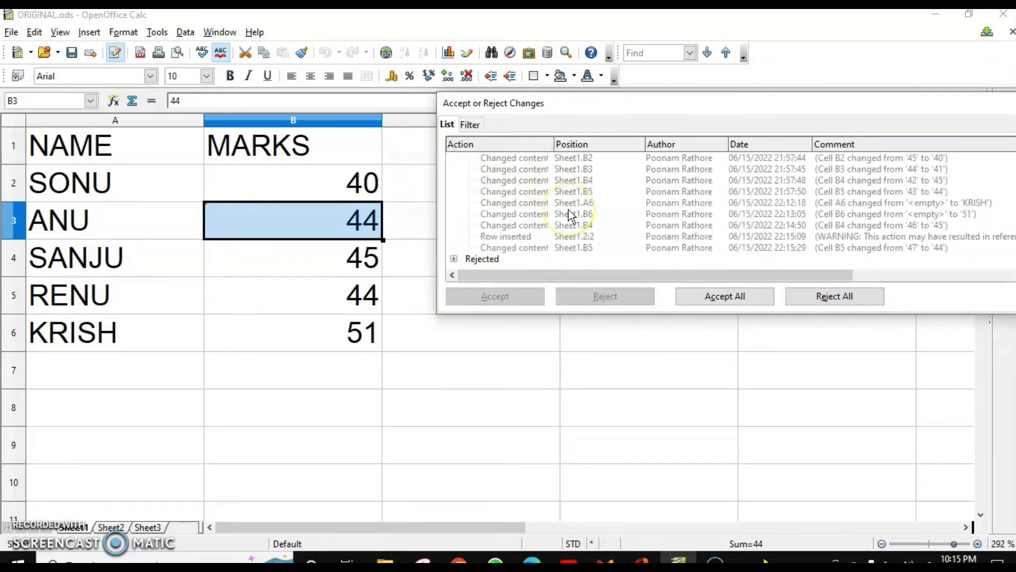
pyautogui.click(455, 259)
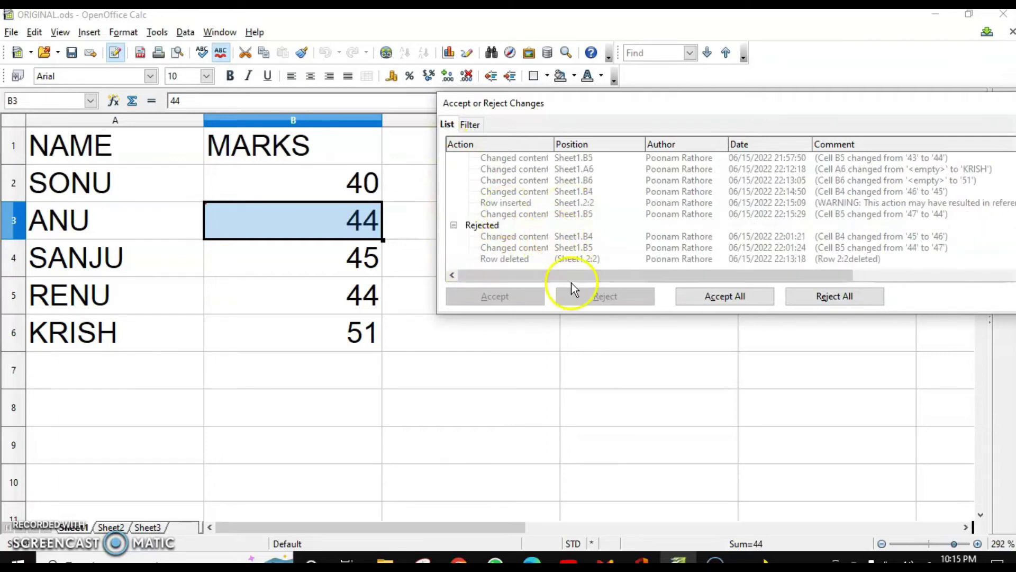
# - Close the Accept or Reject Changes dialog
pyautogui.press('Escape')
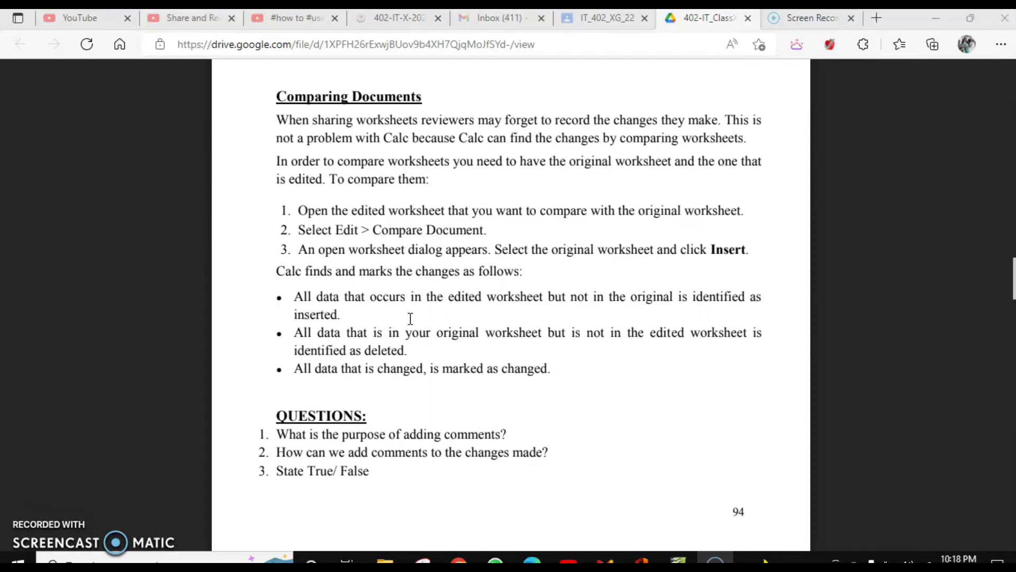
# - Scroll the guide PDF between the Merging Worksheets and Comparing Documents sections
pyautogui.scroll(15, 410, 318)
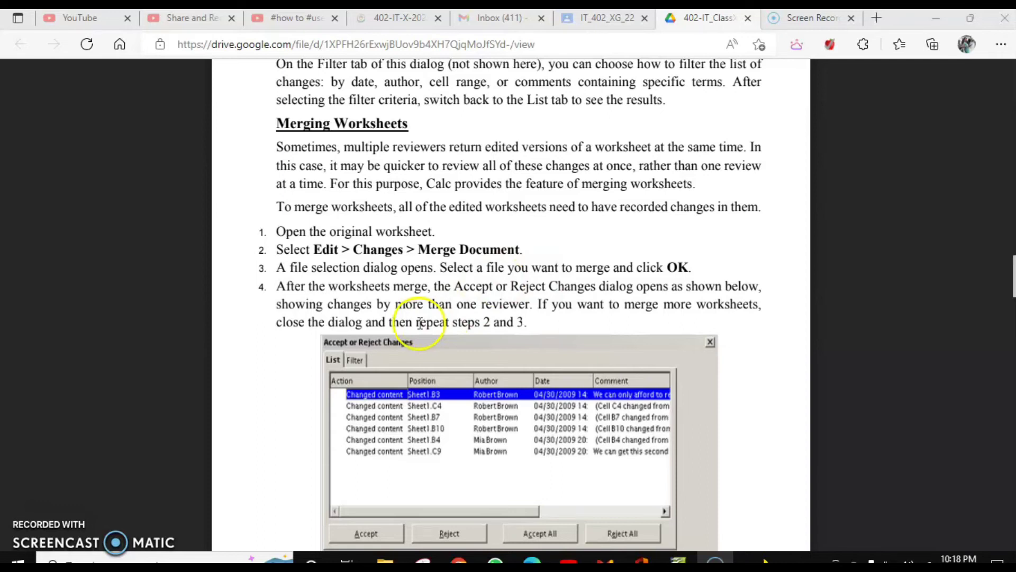
pyautogui.scroll(-15, 420, 323)
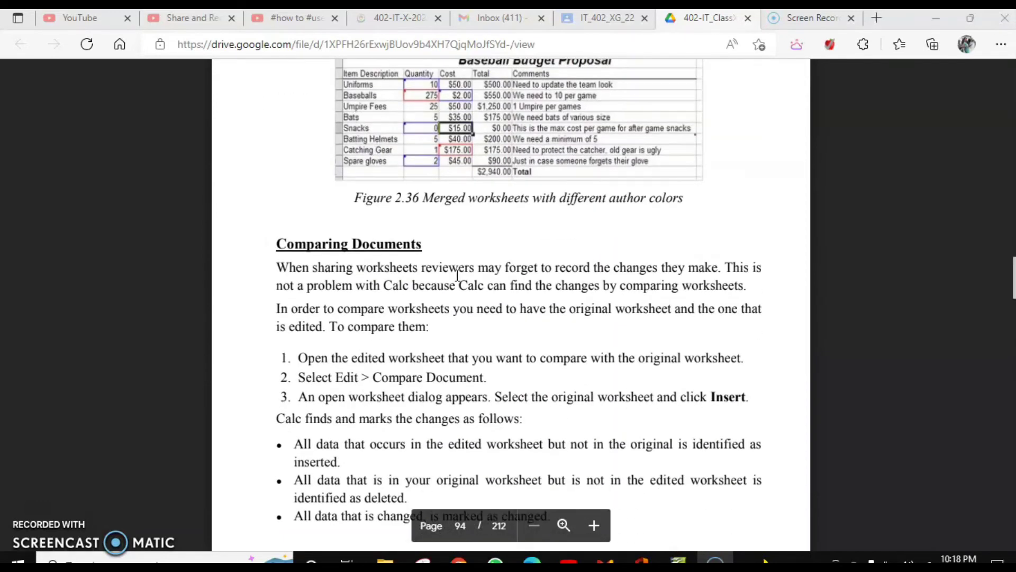
pyautogui.scroll(-3, 458, 275)
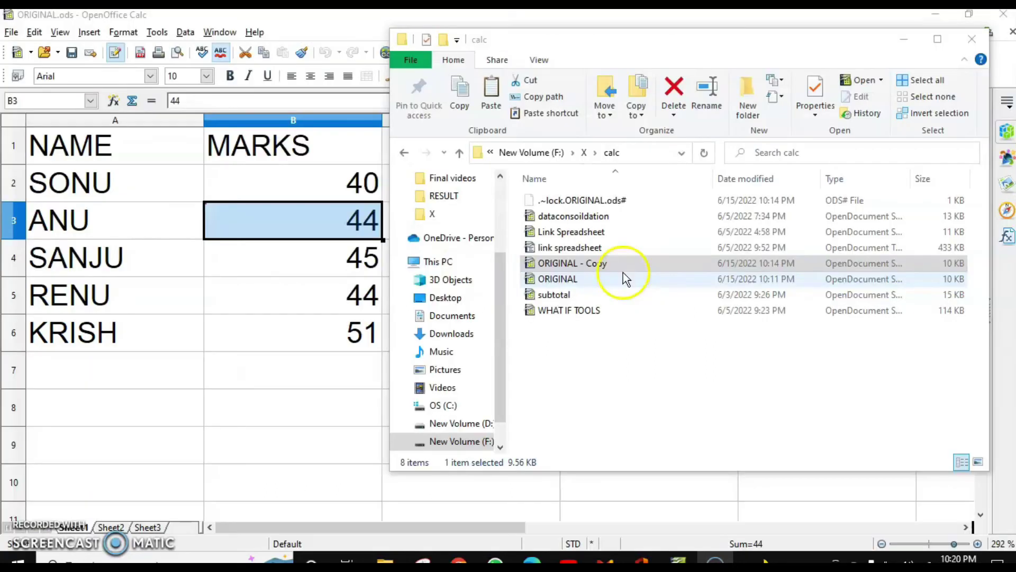
# - Permanently delete the old copy of ORIGINAL from the calc folder
pyautogui.click(614, 264)
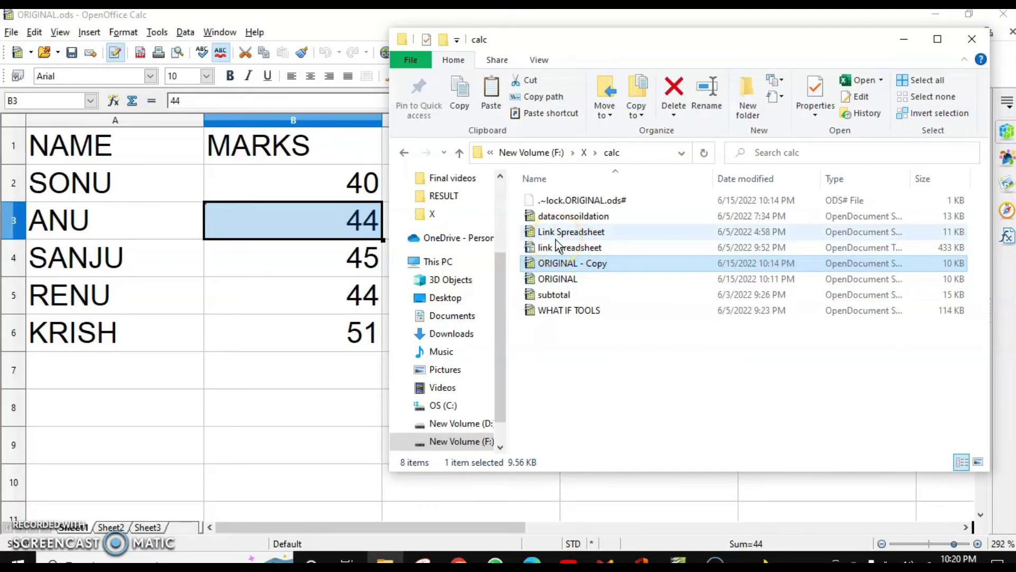
pyautogui.hotkey('shift', 'Delete')
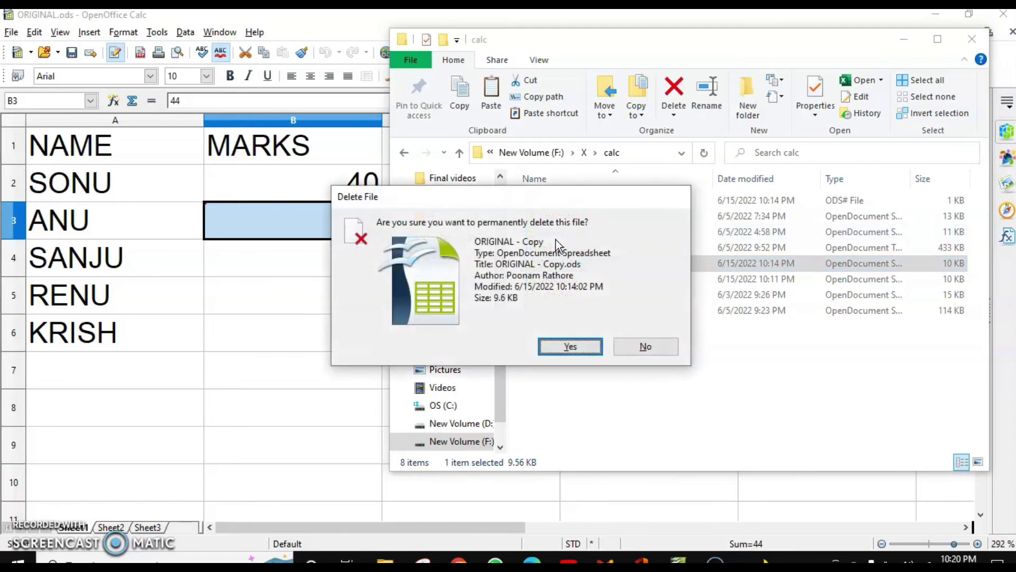
pyautogui.press('Return')
# - Paste a fresh copy of ORIGINAL, rename it ORIGINAL - COMPARE, and open it in Calc
pyautogui.click(566, 267)
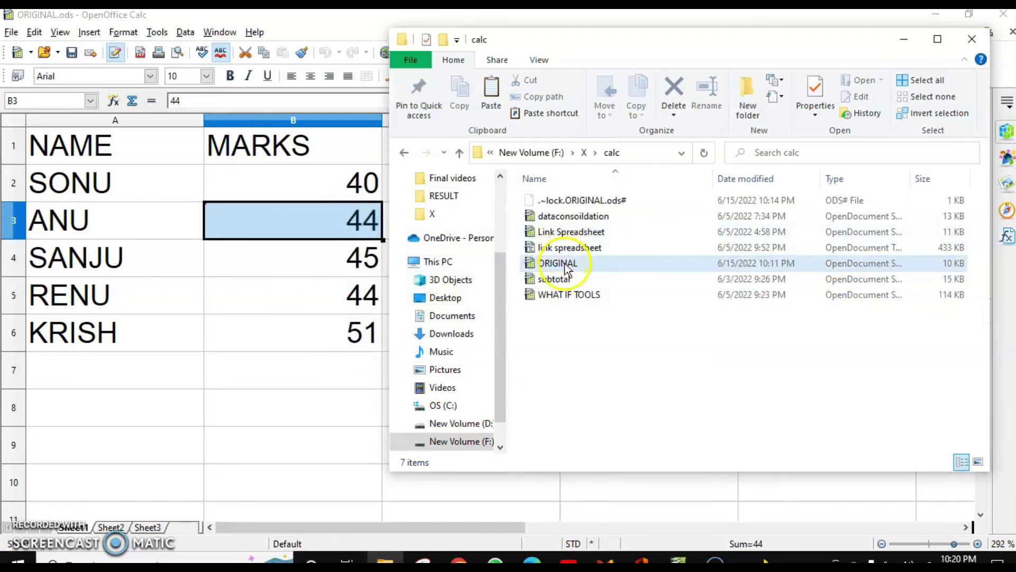
pyautogui.hotkey('ctrl', 'v')
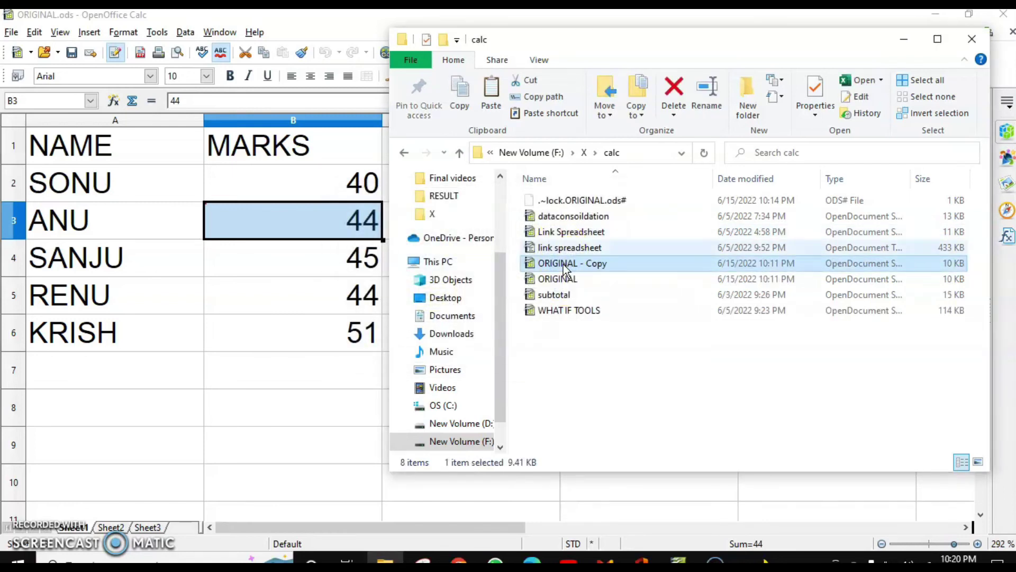
pyautogui.rightClick(590, 267)
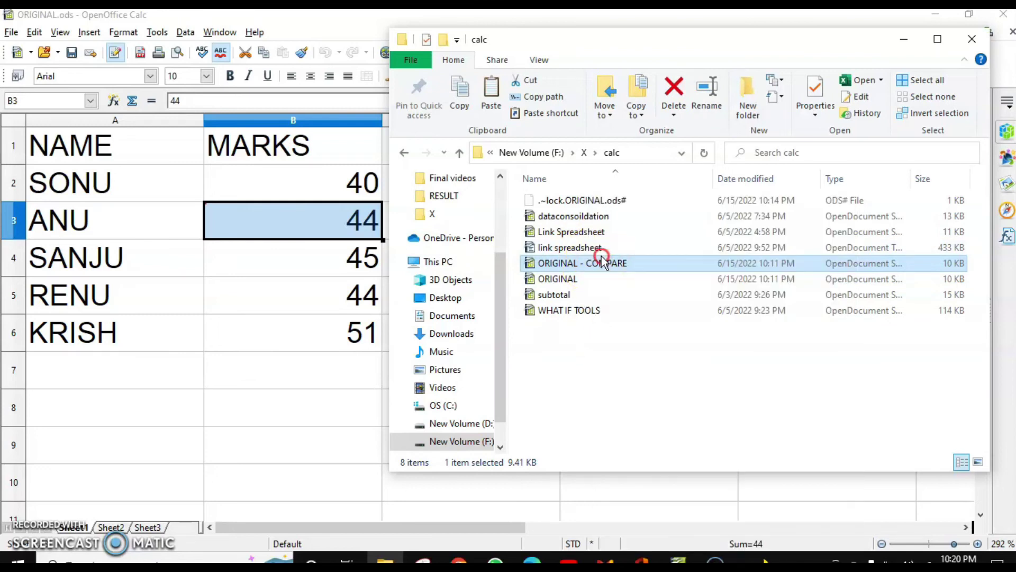
pyautogui.rightClick(604, 261)
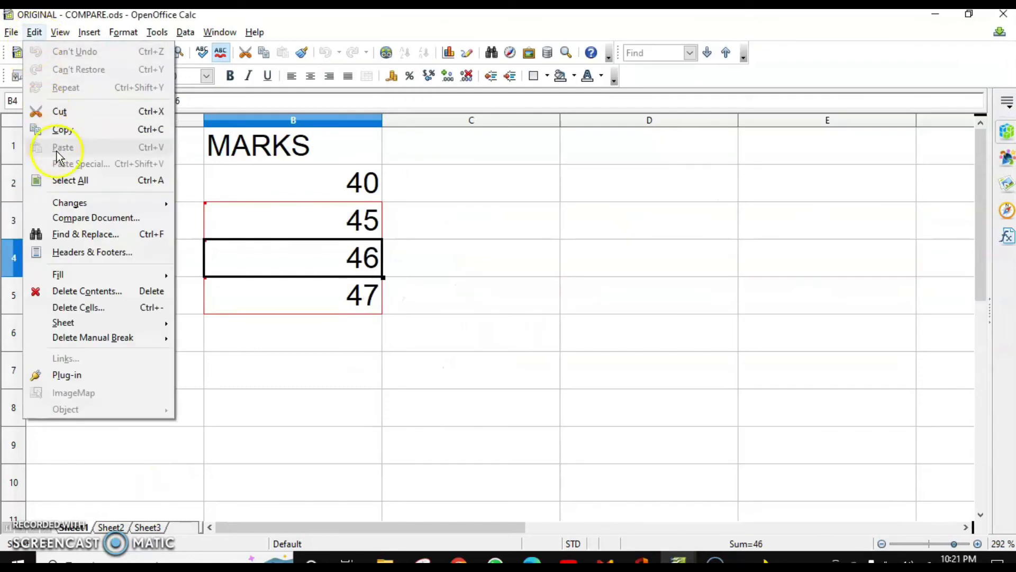
# - Turn off change recording in ORIGINAL - COMPARE
pyautogui.moveTo(63, 204)
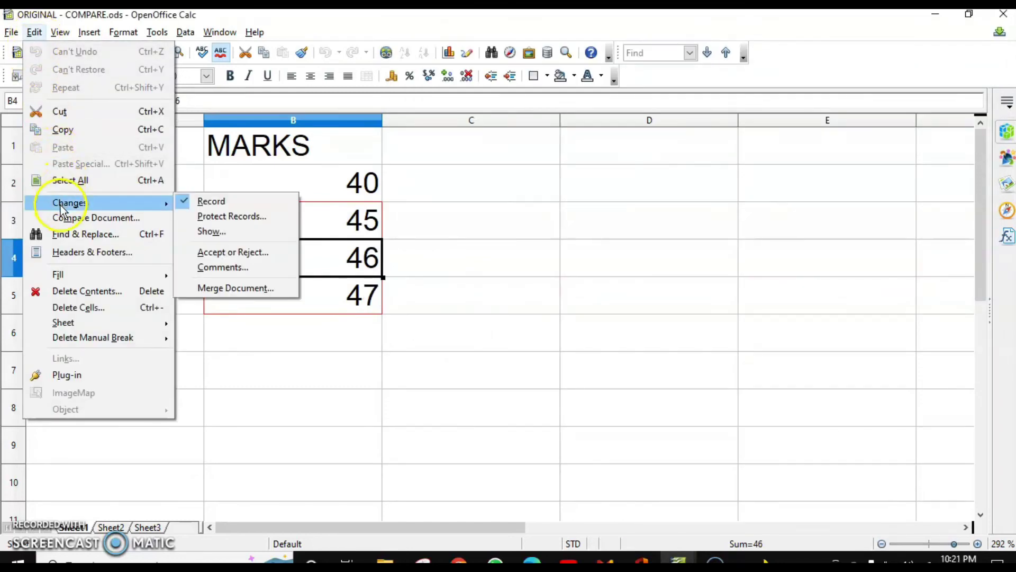
pyautogui.click(240, 201)
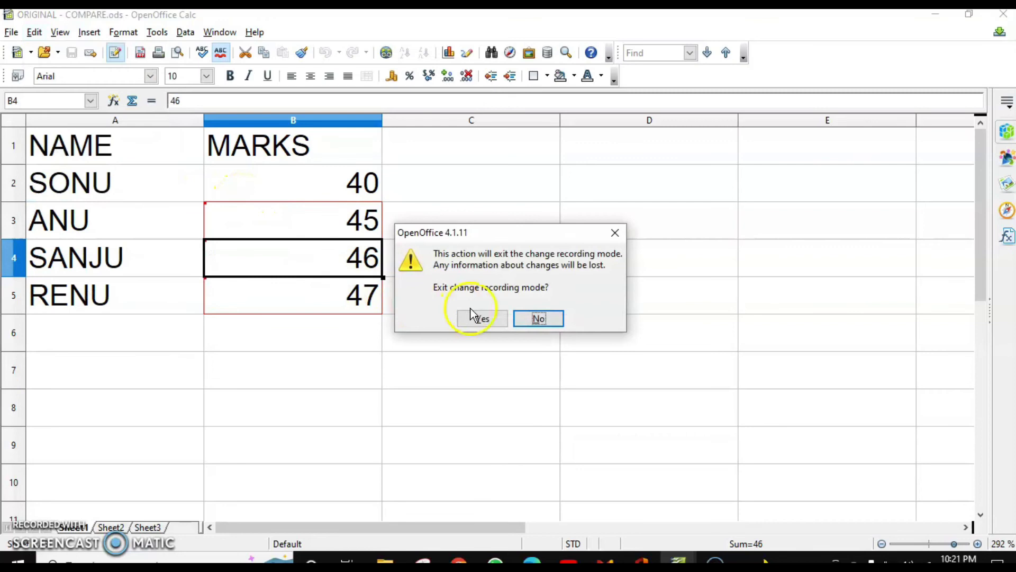
pyautogui.click(482, 319)
pyautogui.click(34, 32)
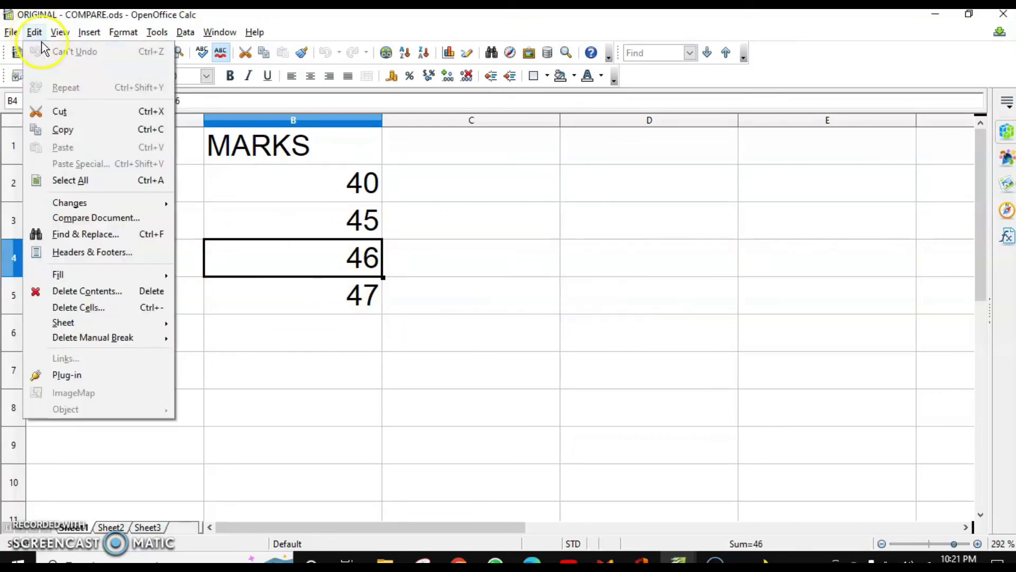
pyautogui.moveTo(88, 199)
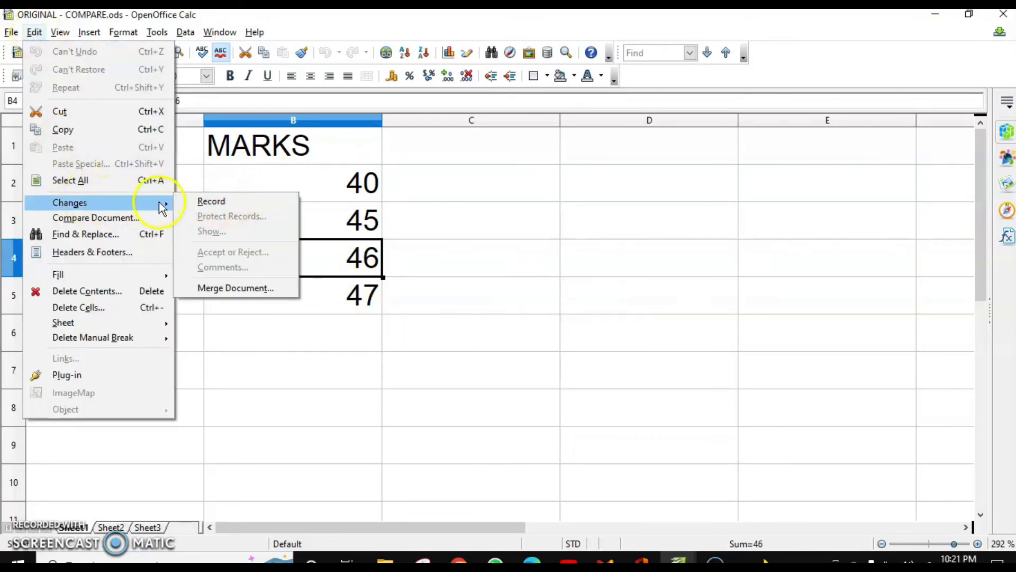
pyautogui.click(325, 183)
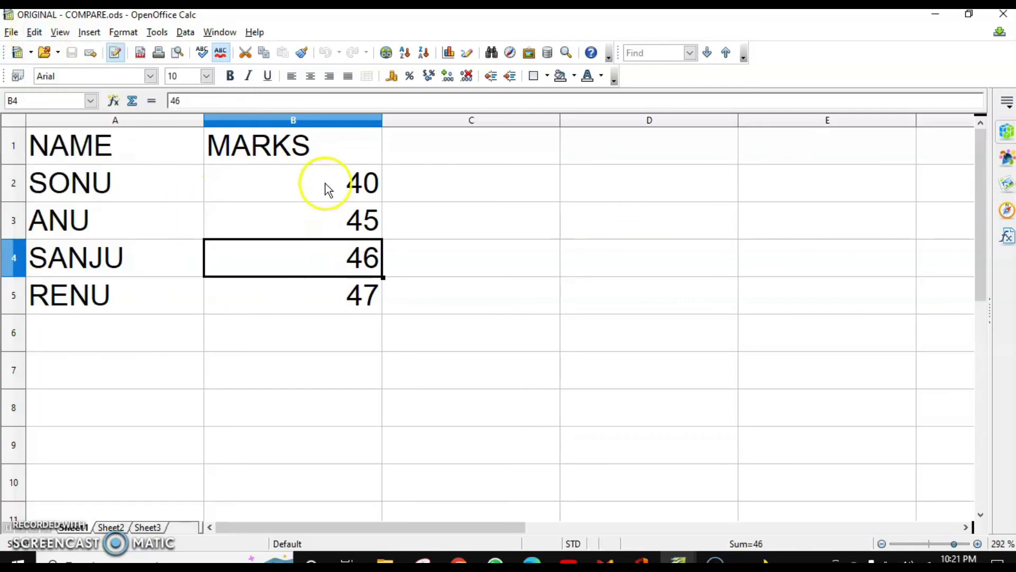
# - Enter marks 45, 46, 47 and 49 into cells B2 to B5
pyautogui.click(325, 183)
pyautogui.click(302, 182)
pyautogui.write('45')
pyautogui.press('Return')
pyautogui.write('46')
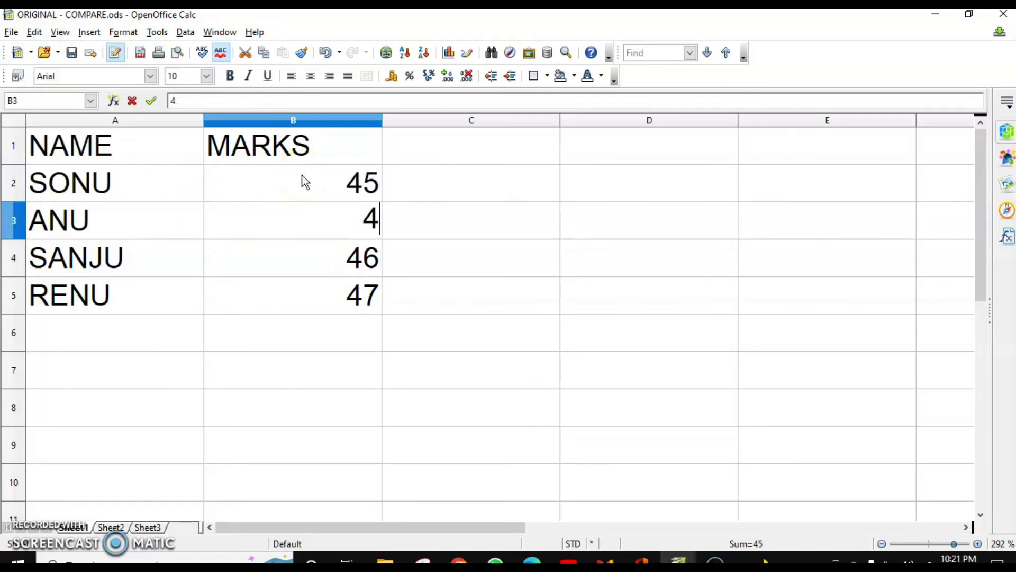
pyautogui.press('Return')
pyautogui.write('47')
pyautogui.press('Return')
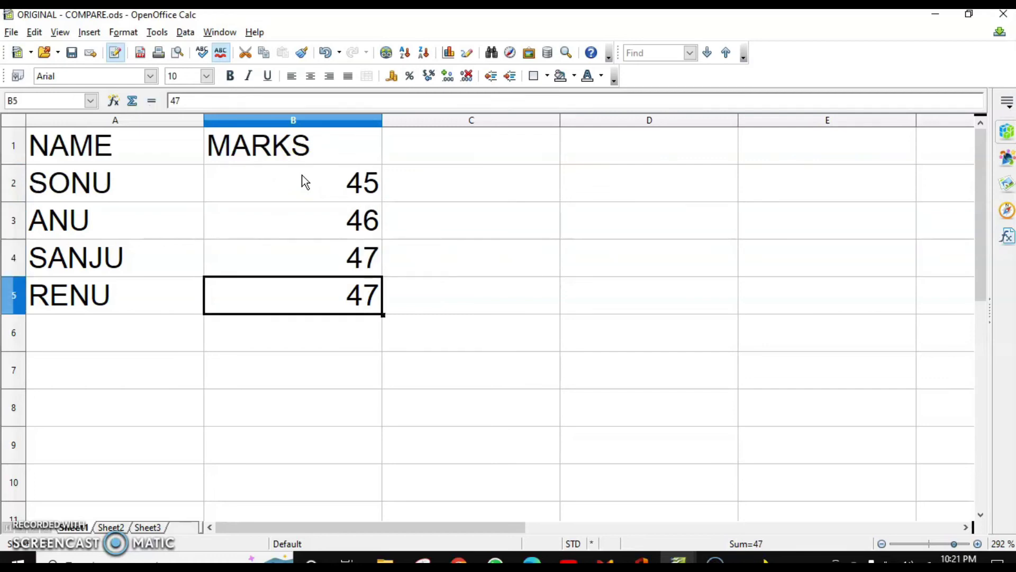
pyautogui.write('49')
pyautogui.press('Return')
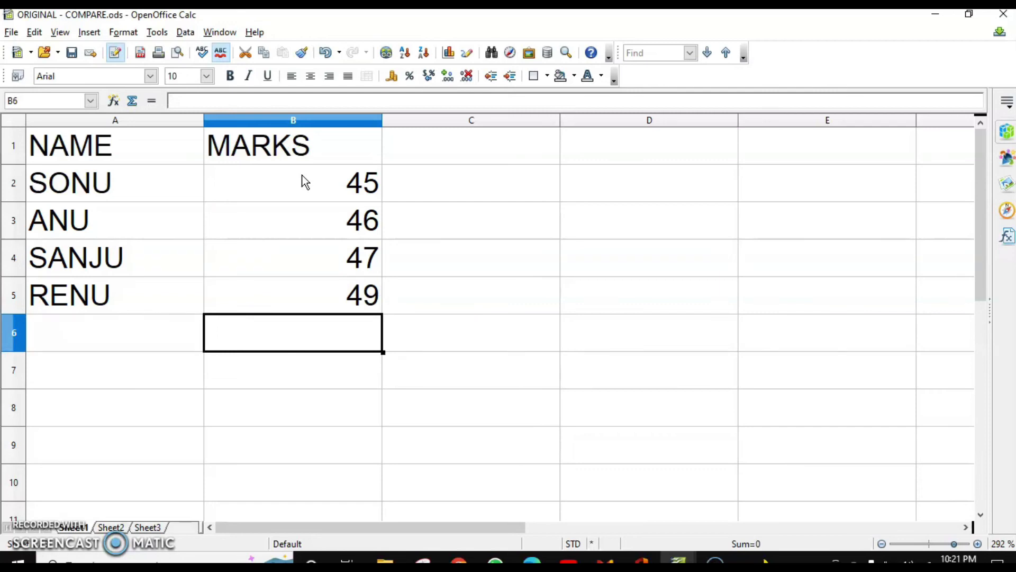
pyautogui.click(34, 32)
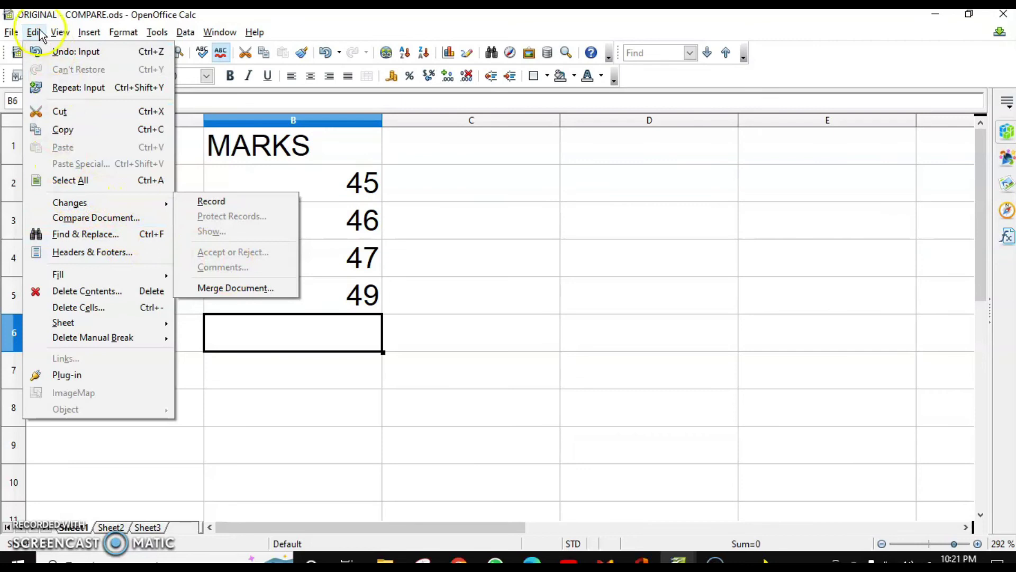
# - Compare the sheet against ORIGINAL and move the resulting change list away from the marks
pyautogui.click(104, 217)
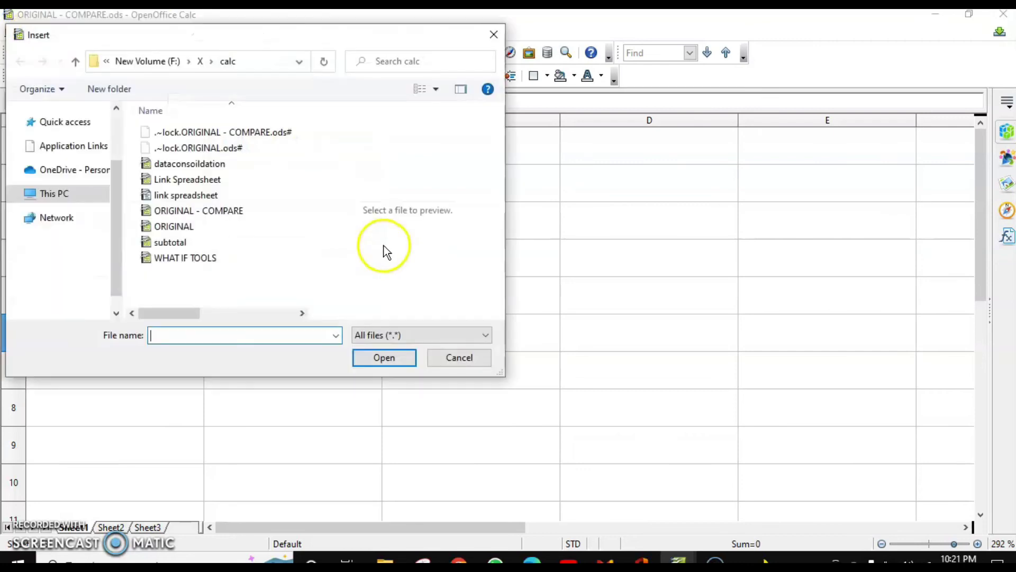
pyautogui.click(200, 229)
pyautogui.click(393, 369)
pyautogui.moveTo(538, 114); pyautogui.dragTo(683, 124)
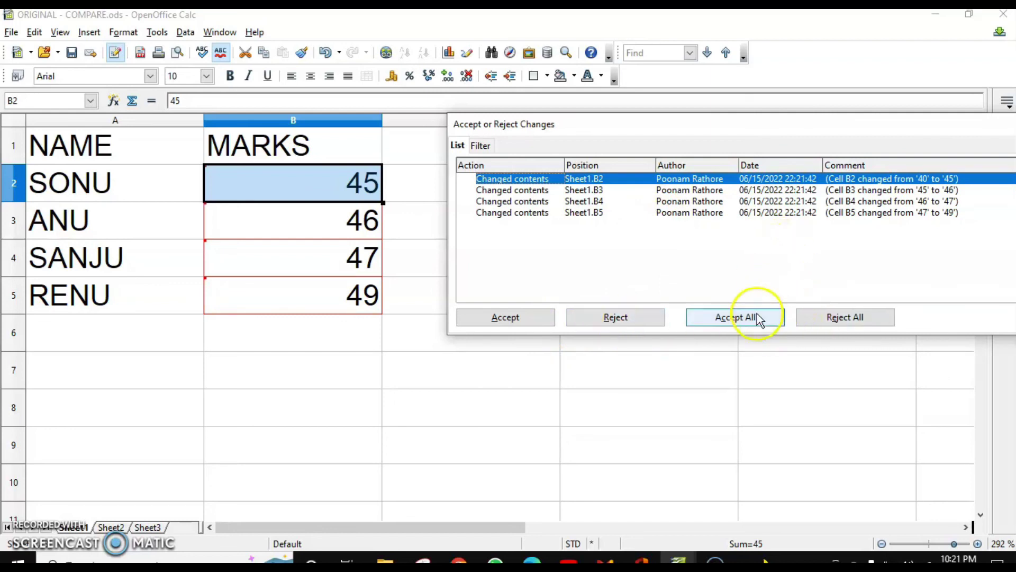
# - Accept the B2 (45) and B5 (49) changes; reject the B3 and B4 changes
pyautogui.click(507, 319)
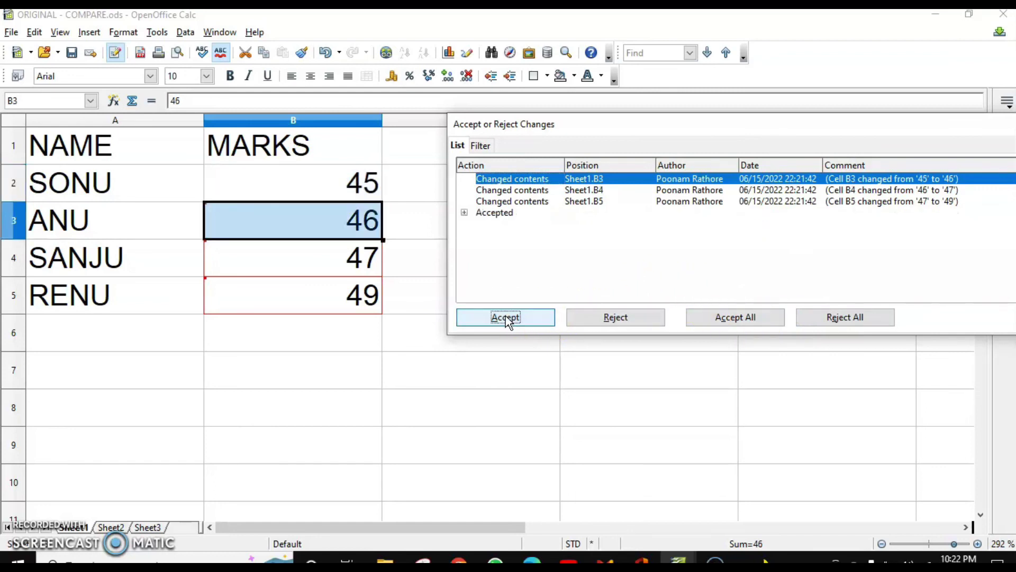
pyautogui.click(614, 318)
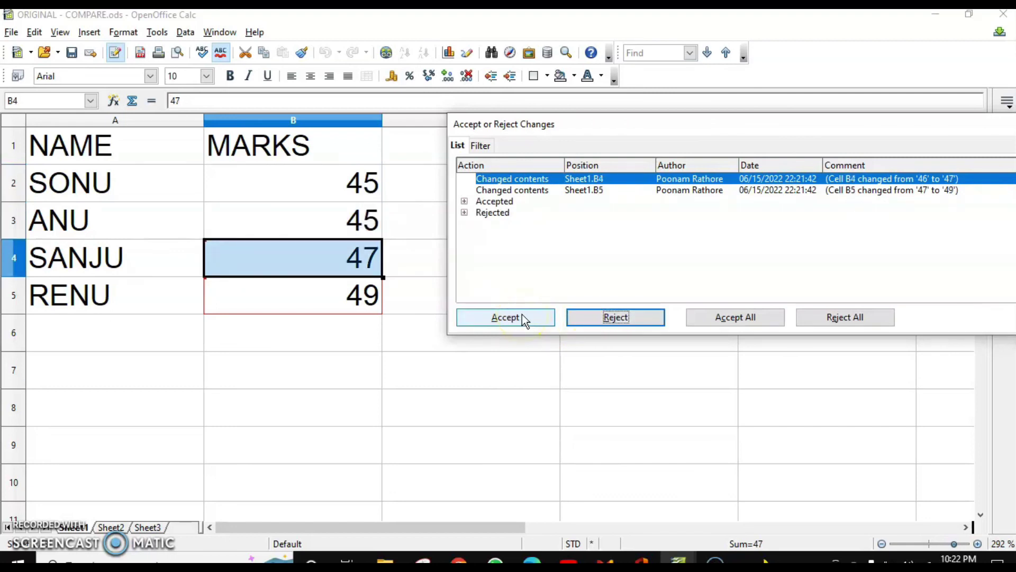
pyautogui.click(604, 318)
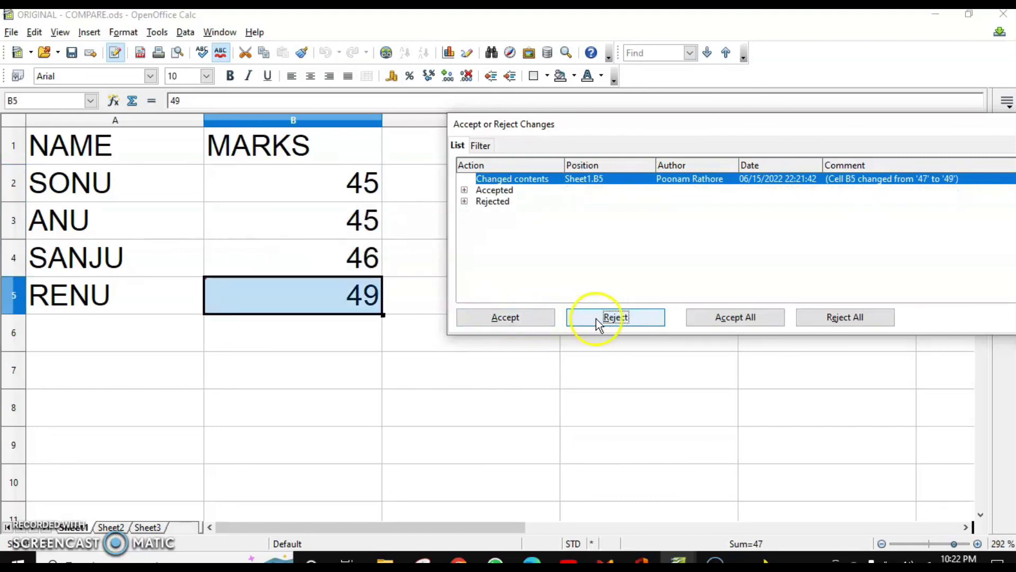
pyautogui.click(532, 319)
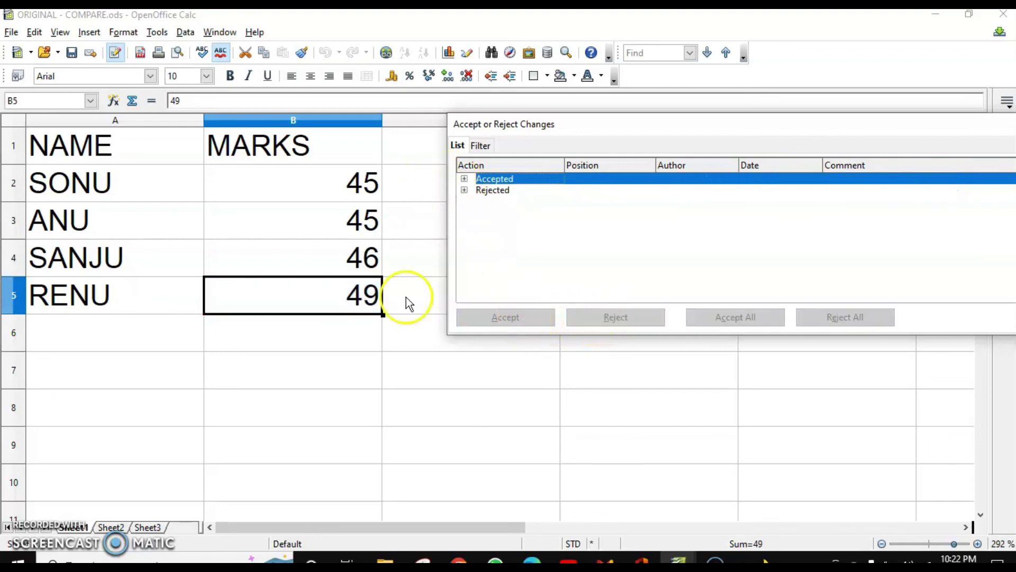